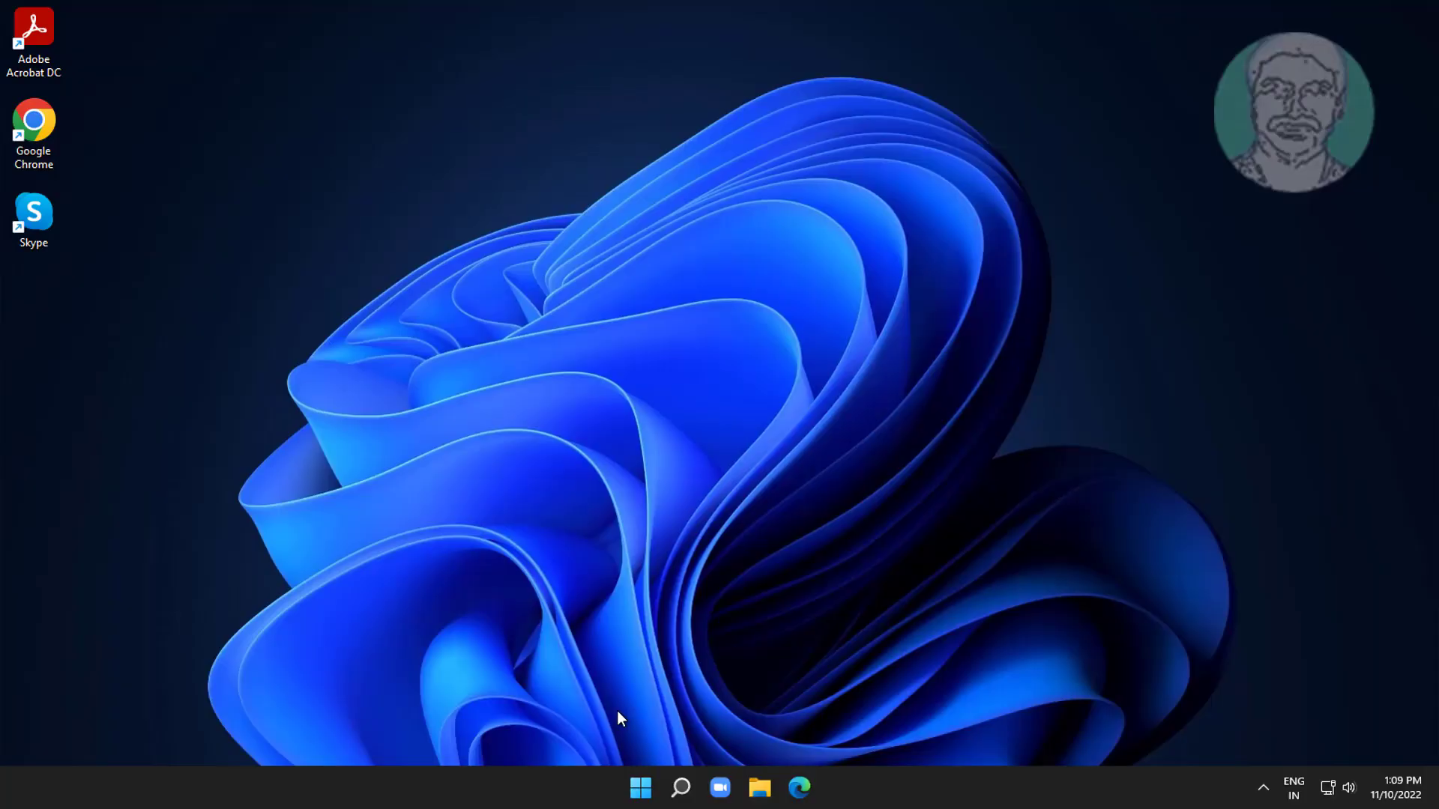
Step: Search Windows for 'clear text' and launch the Adjust ClearType text tool
left_click(680, 787)
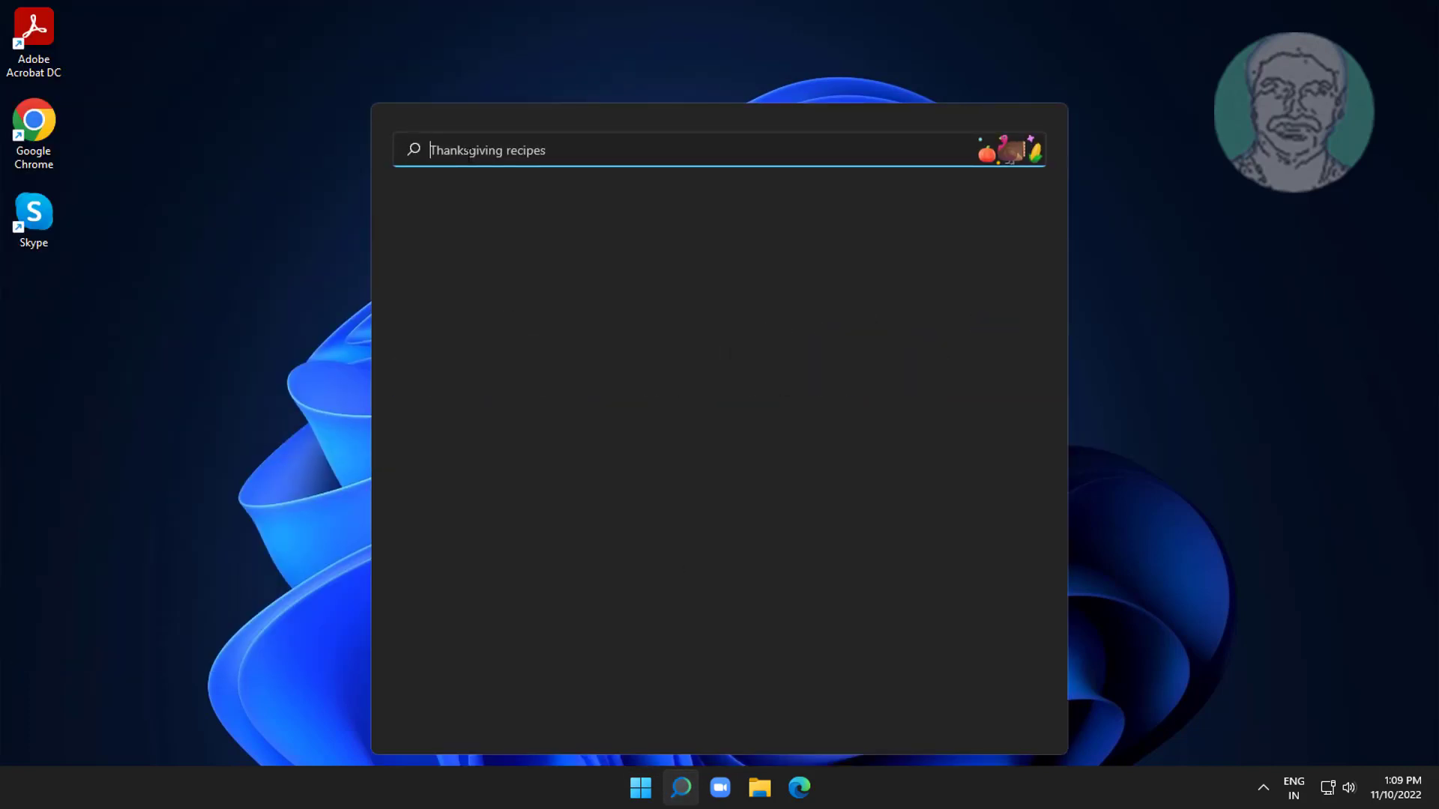
type("clear")
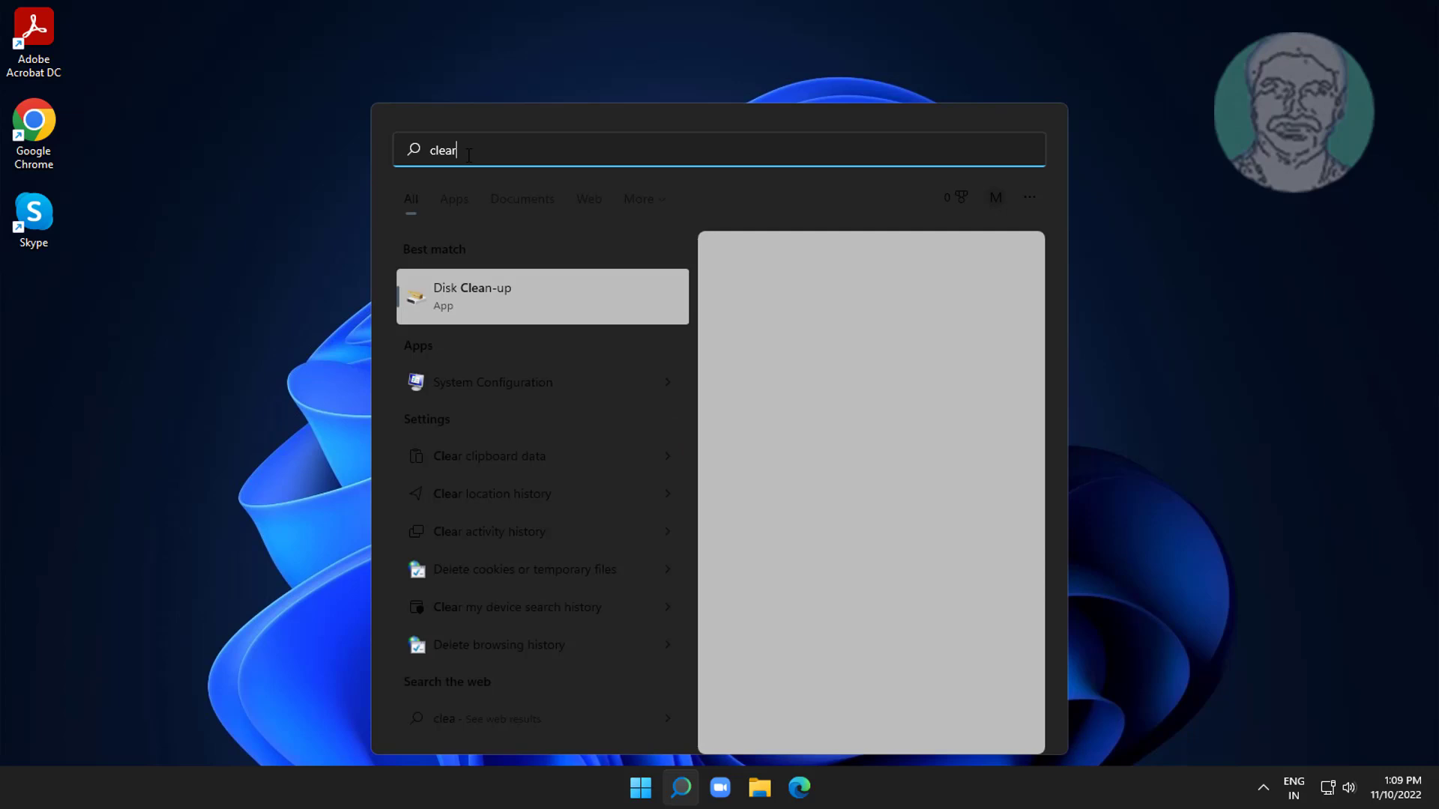
type(" text")
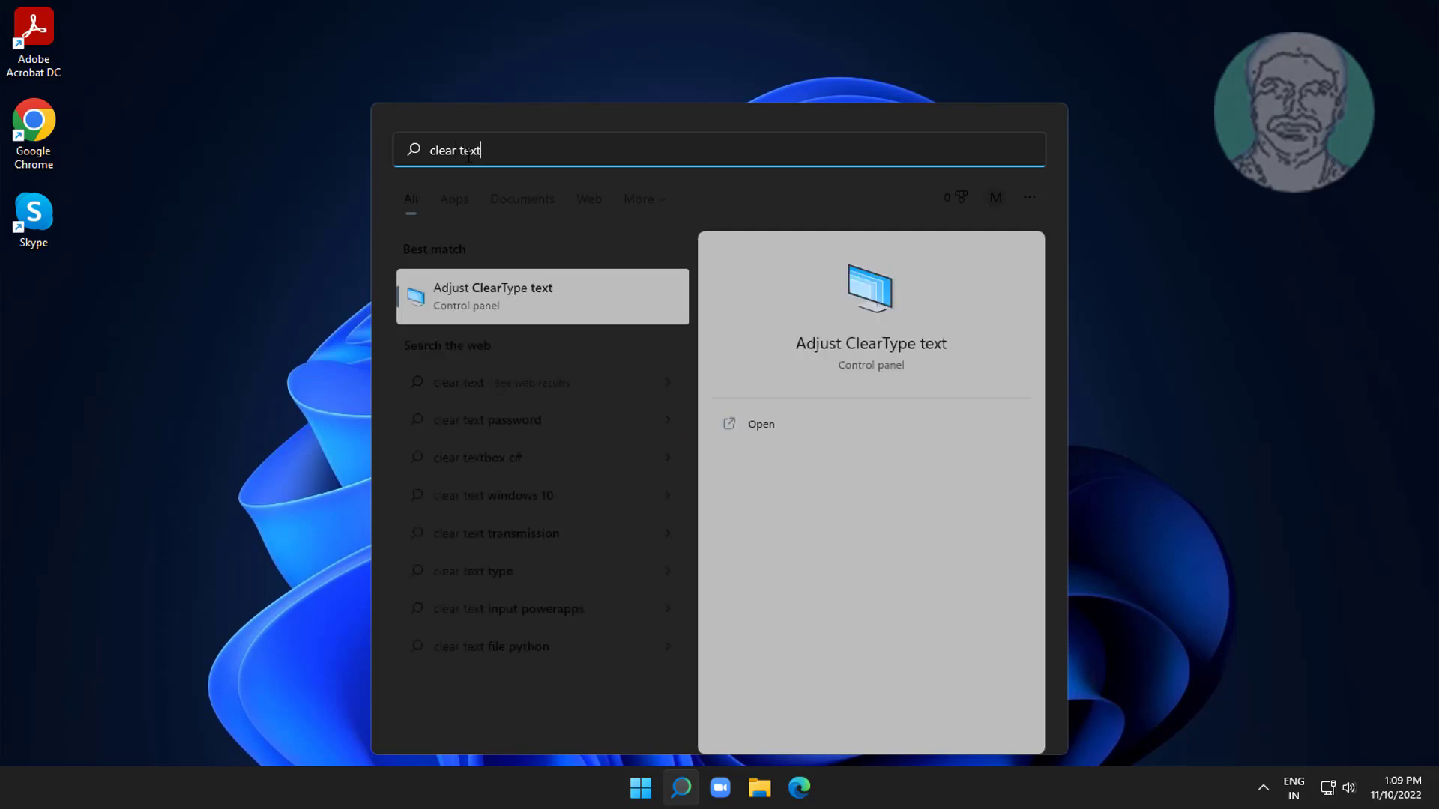
left_click(532, 290)
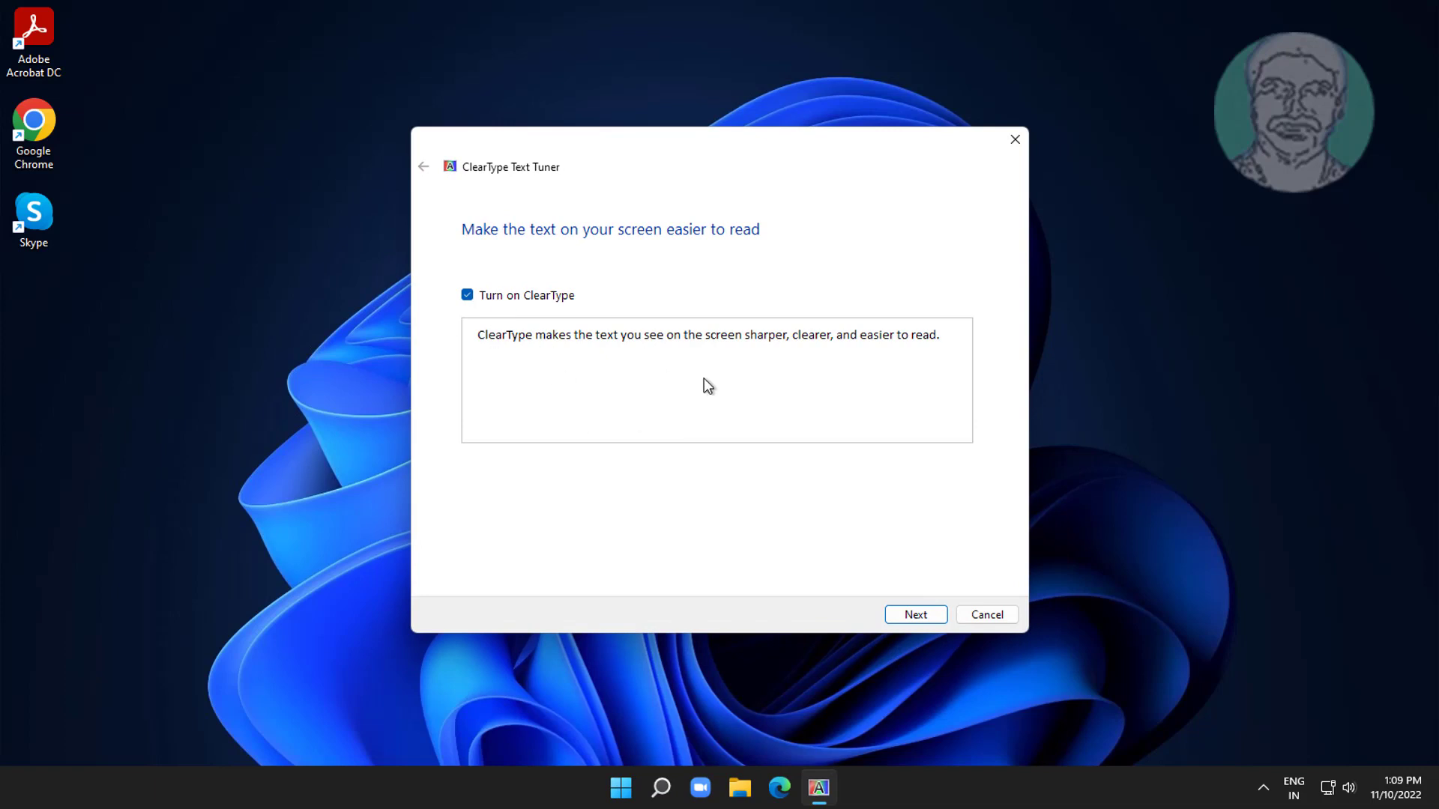
Step: Keep ClearType on, pick the preferred sample in all five rounds, and finish the tuner
left_click(917, 615)
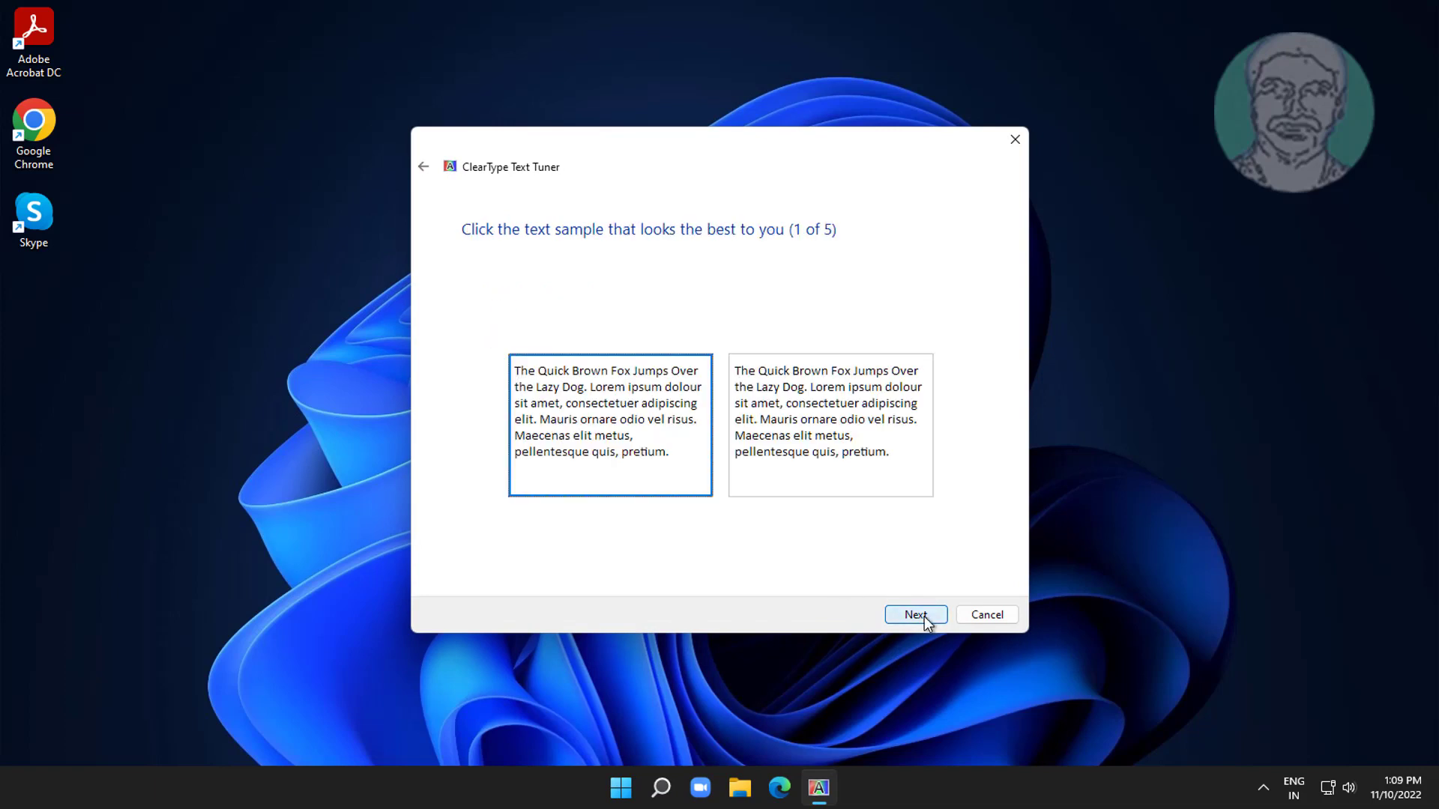
left_click(918, 616)
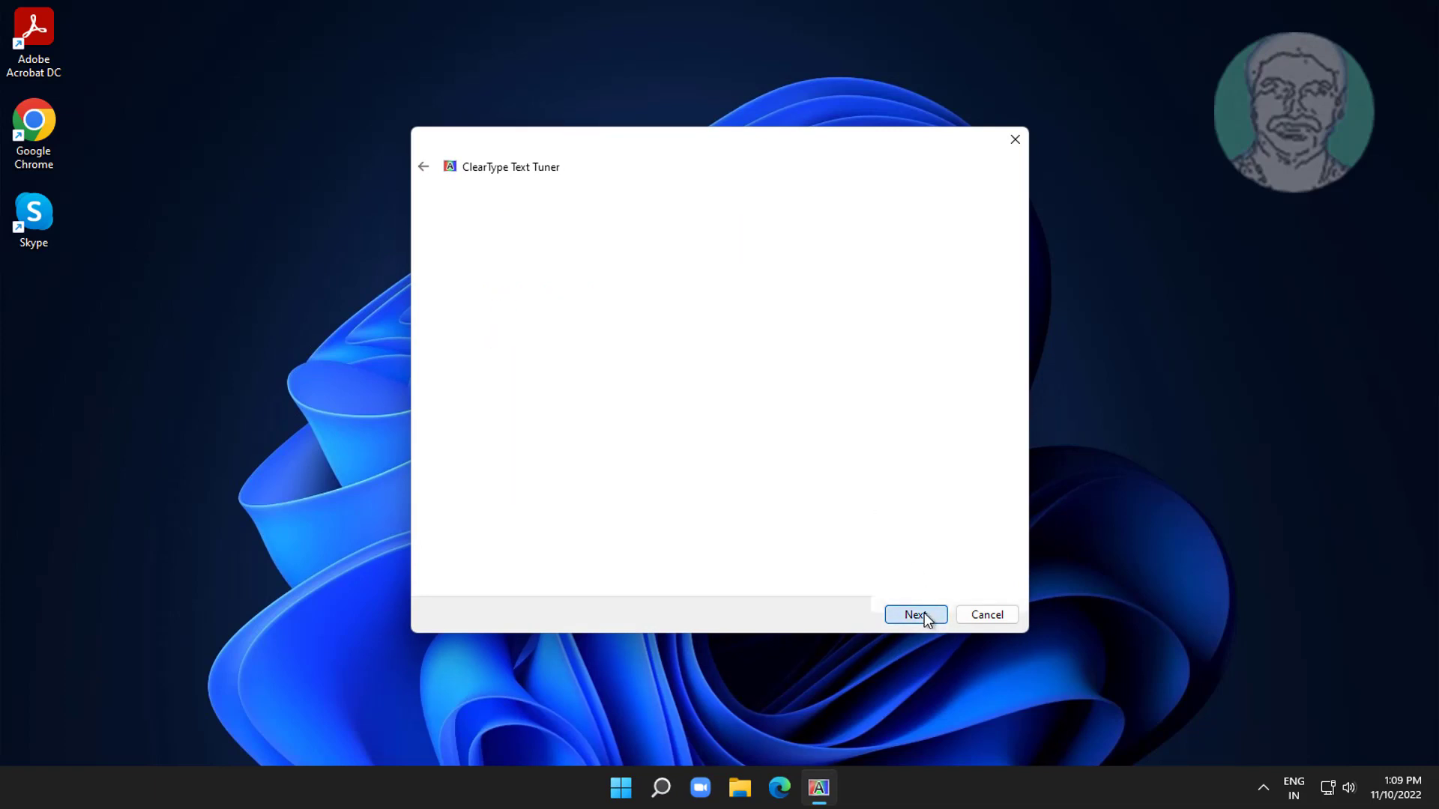
left_click(926, 618)
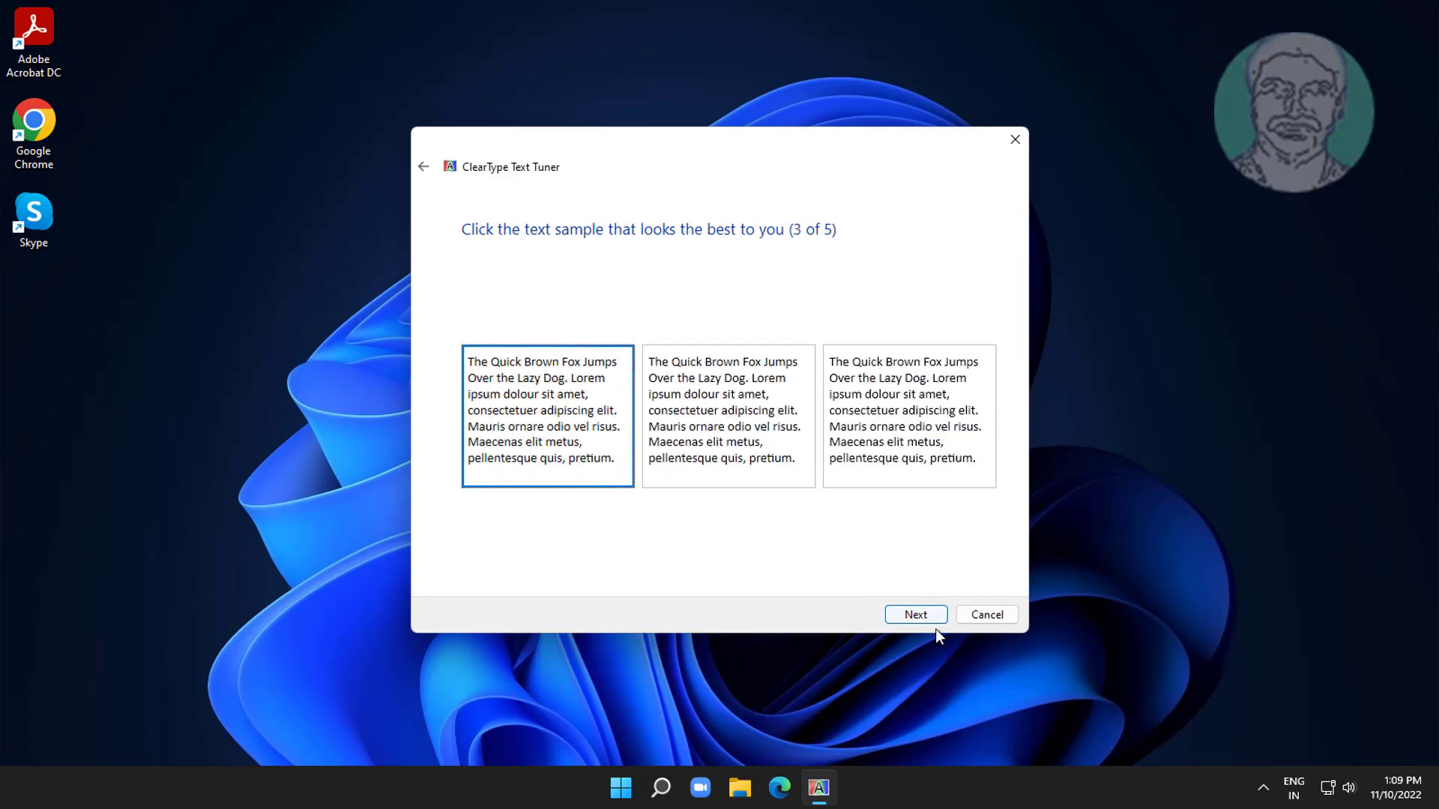
left_click(936, 616)
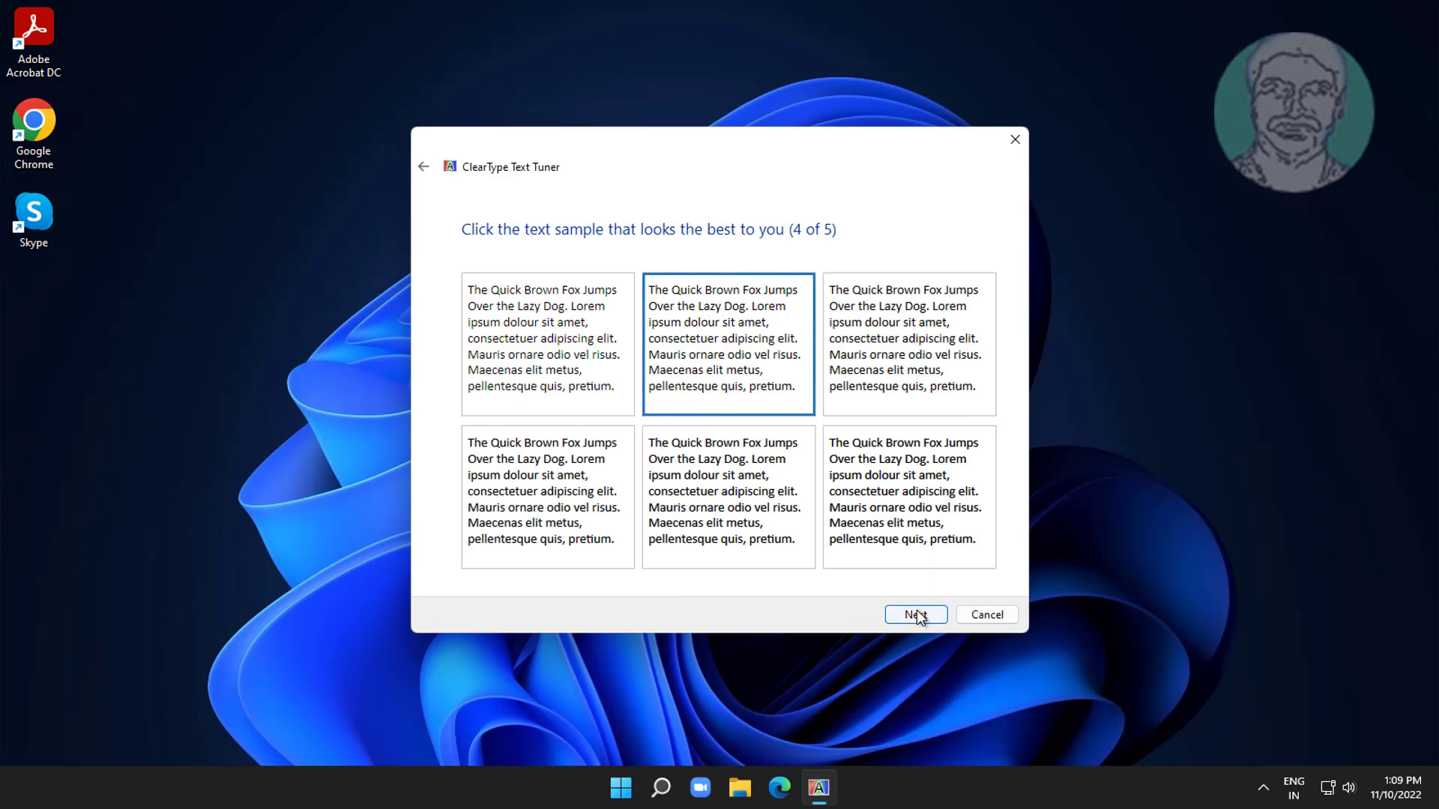
left_click(915, 616)
left_click(914, 614)
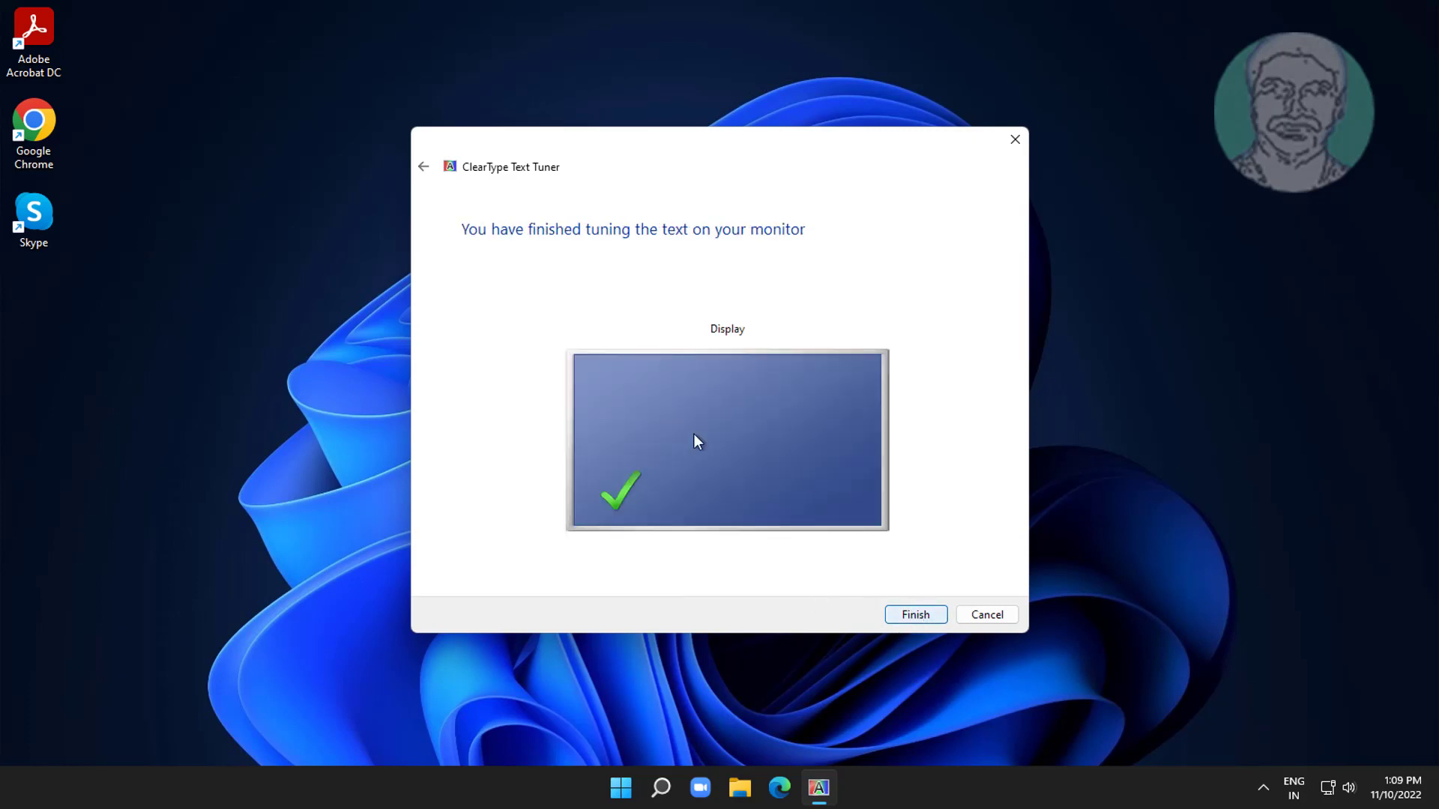
left_click(912, 618)
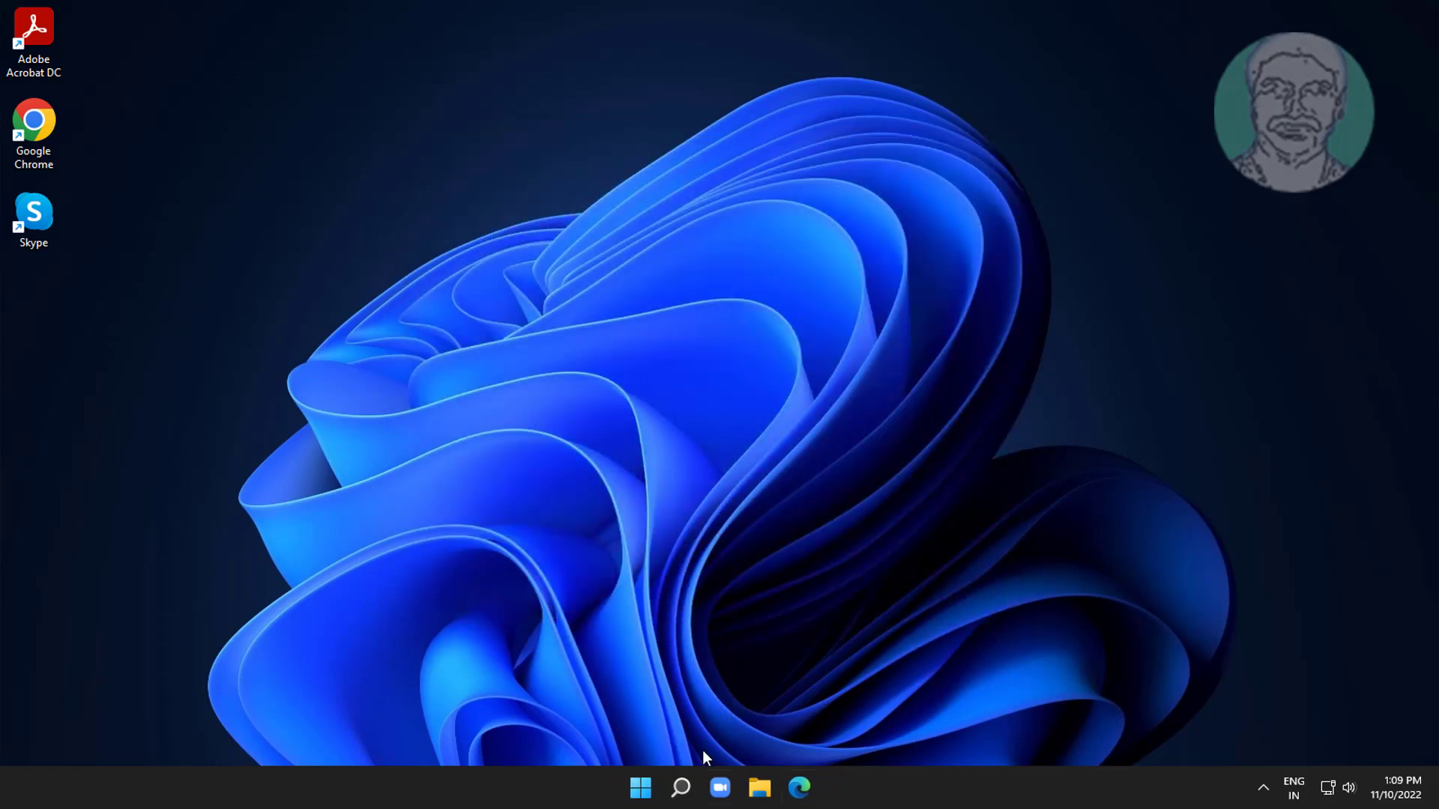
Step: Open Device Manager from the Start quick-link menu and expand Display adapters
right_click(639, 791)
left_click(567, 400)
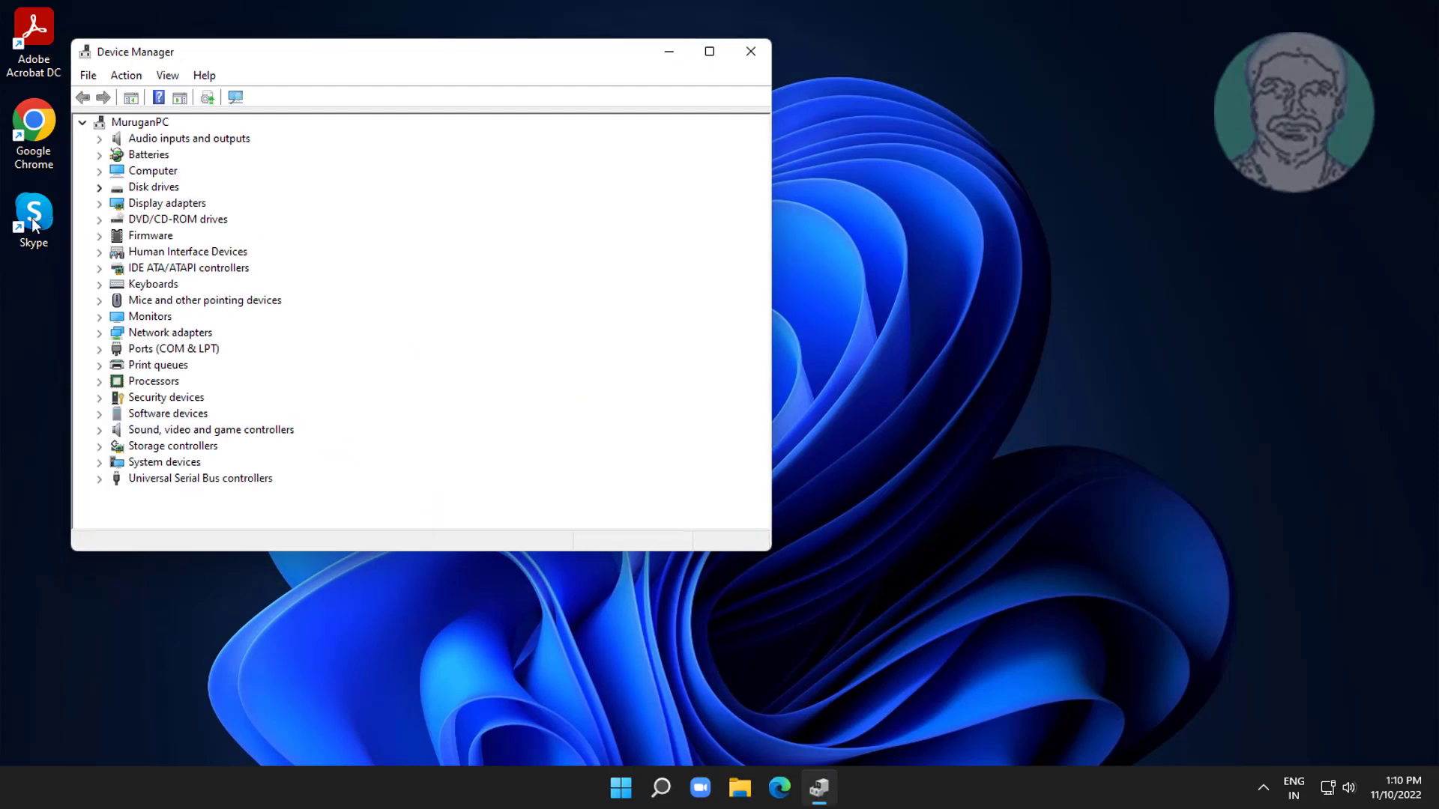
left_click(153, 203)
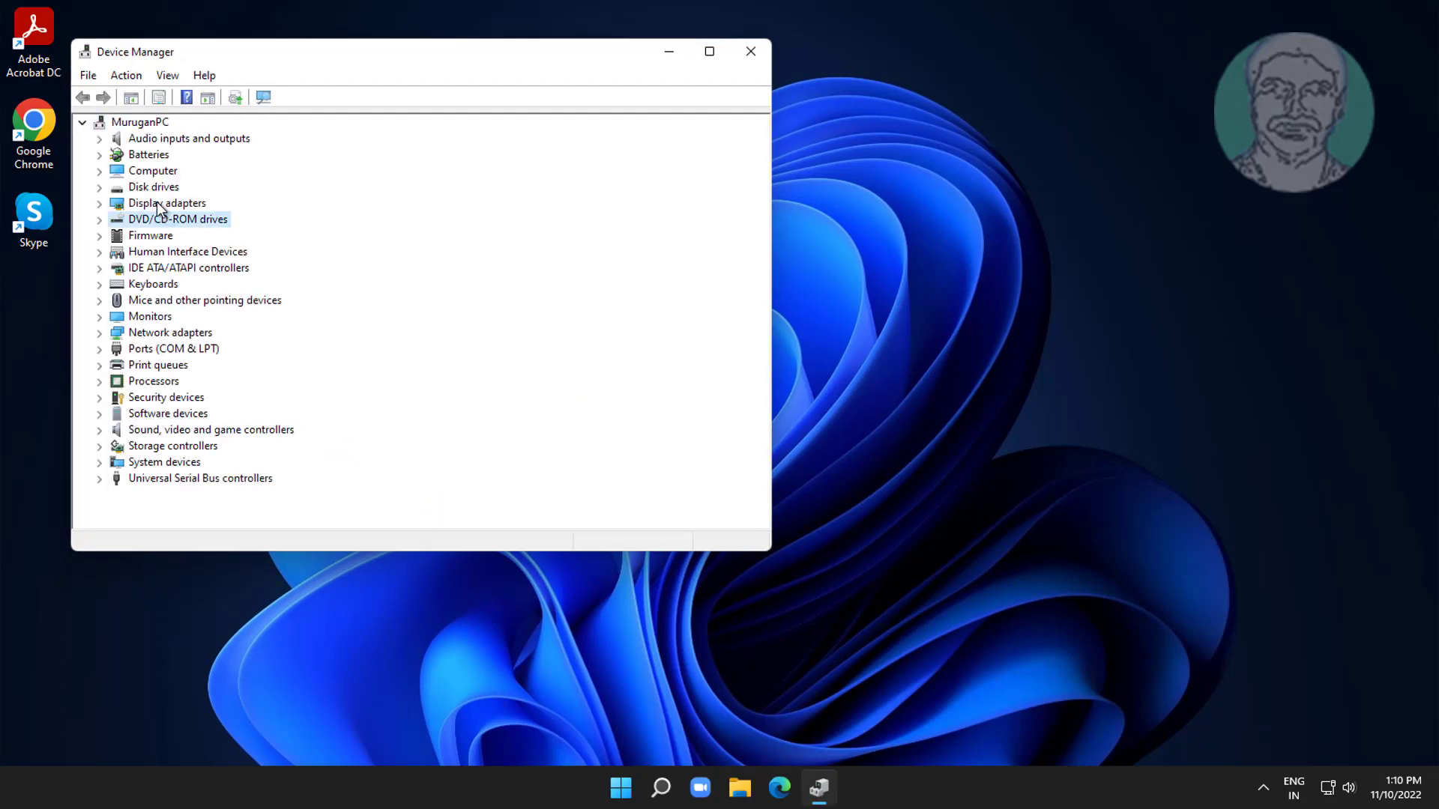
left_click(98, 203)
Step: Run an automatic driver search for the VMware SVGA 3D adapter and dismiss the results
left_click(209, 218)
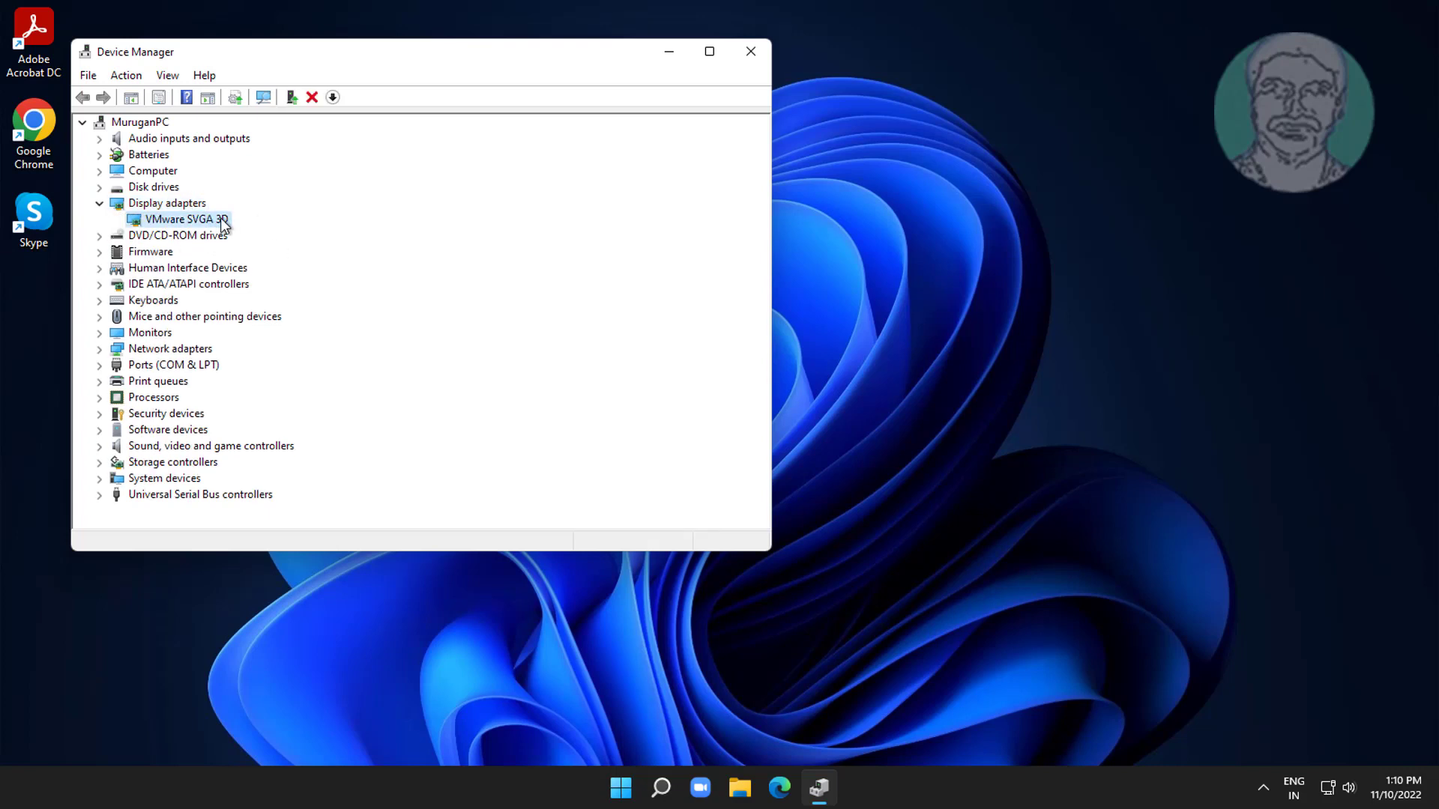
right_click(220, 217)
left_click(300, 224)
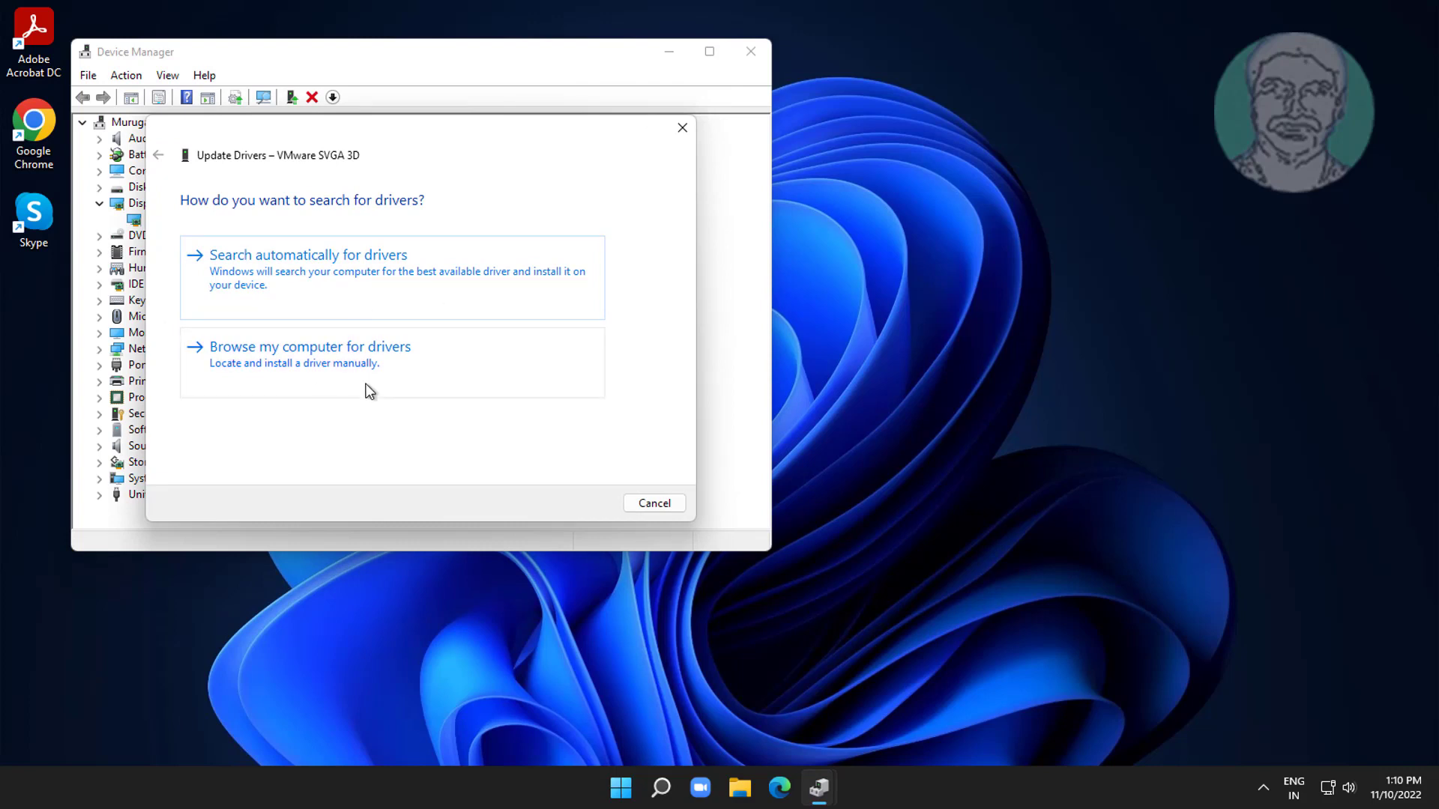
left_click(378, 281)
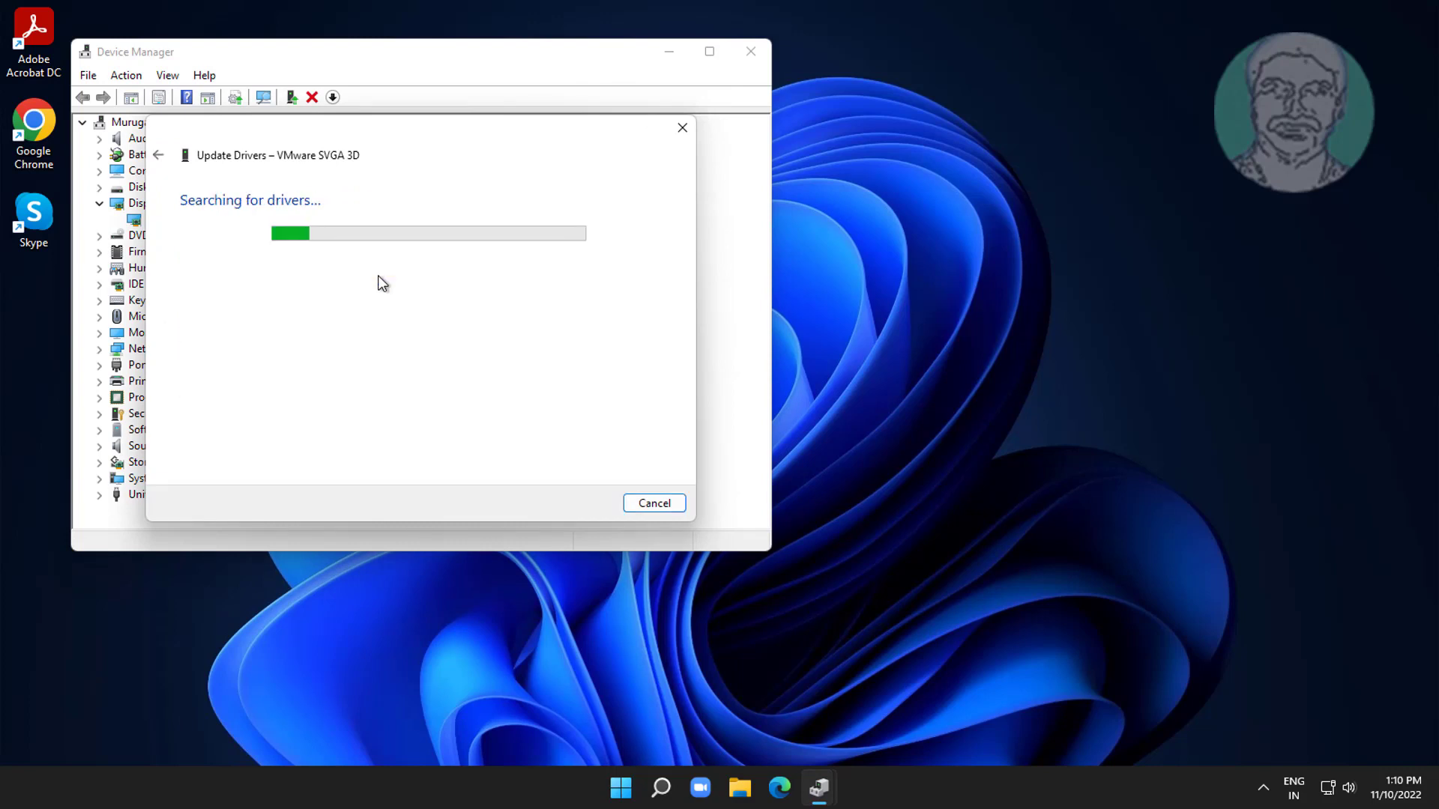
left_click(654, 506)
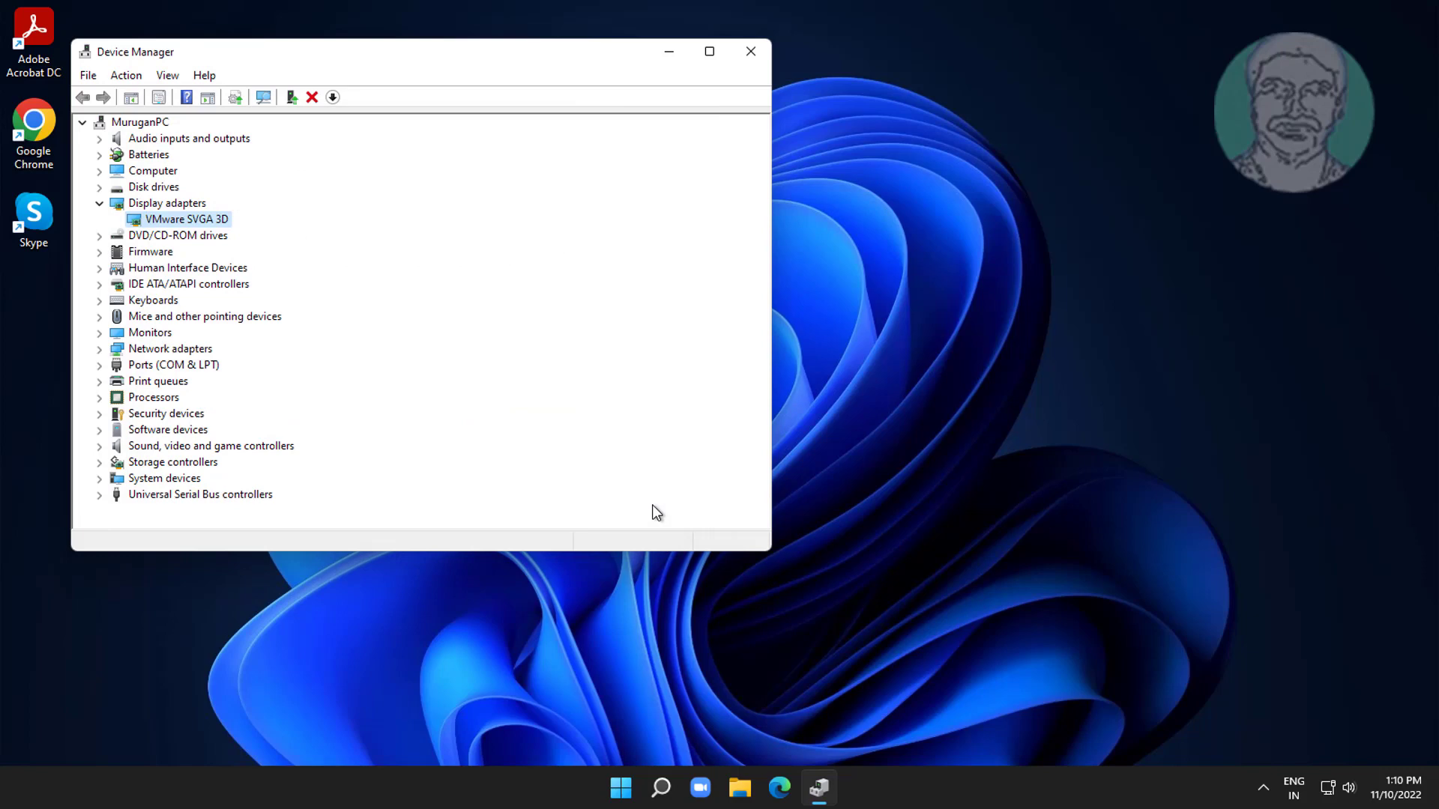
Step: Close and reopen Device Manager, expanding the Display adapters category
left_click(751, 50)
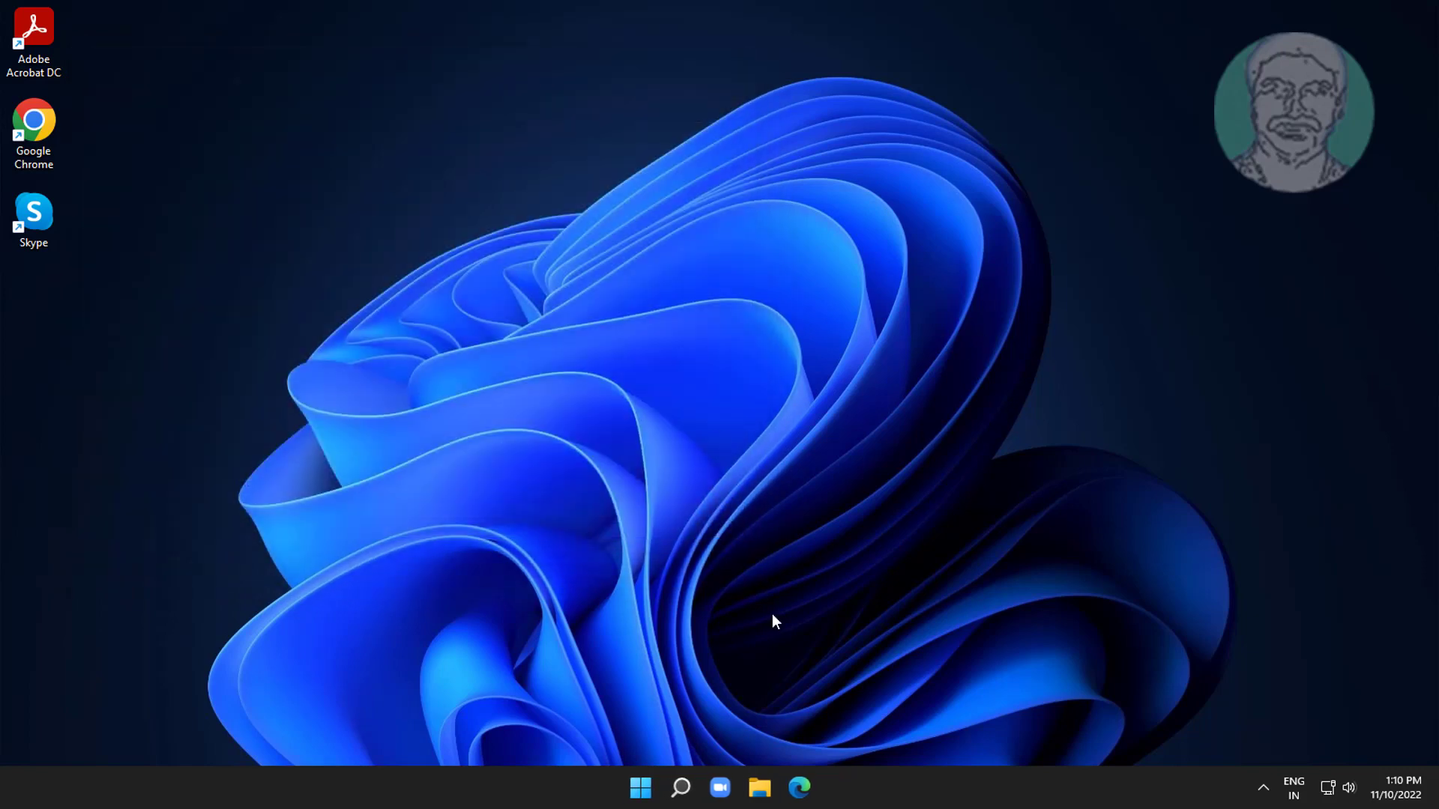
right_click(640, 787)
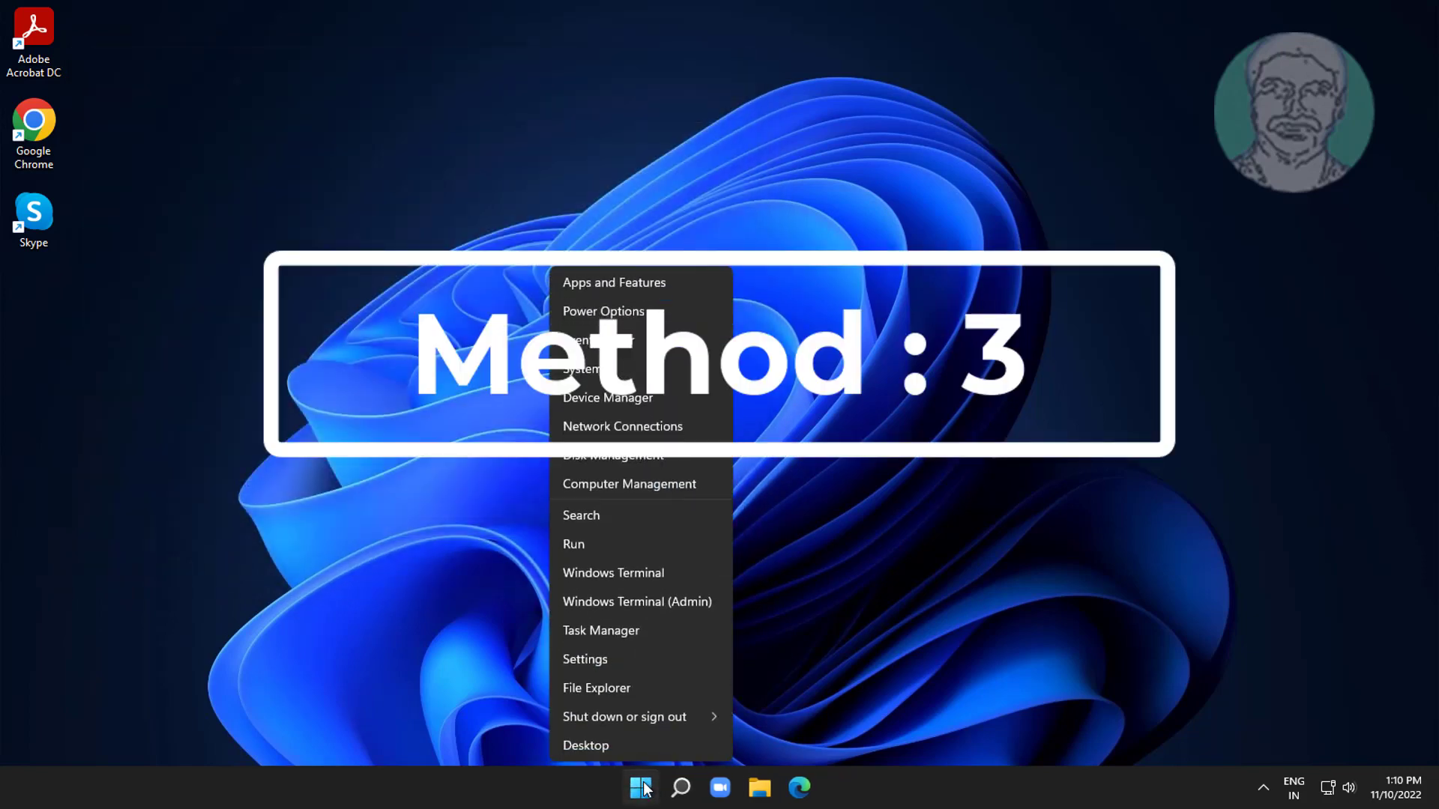
left_click(618, 399)
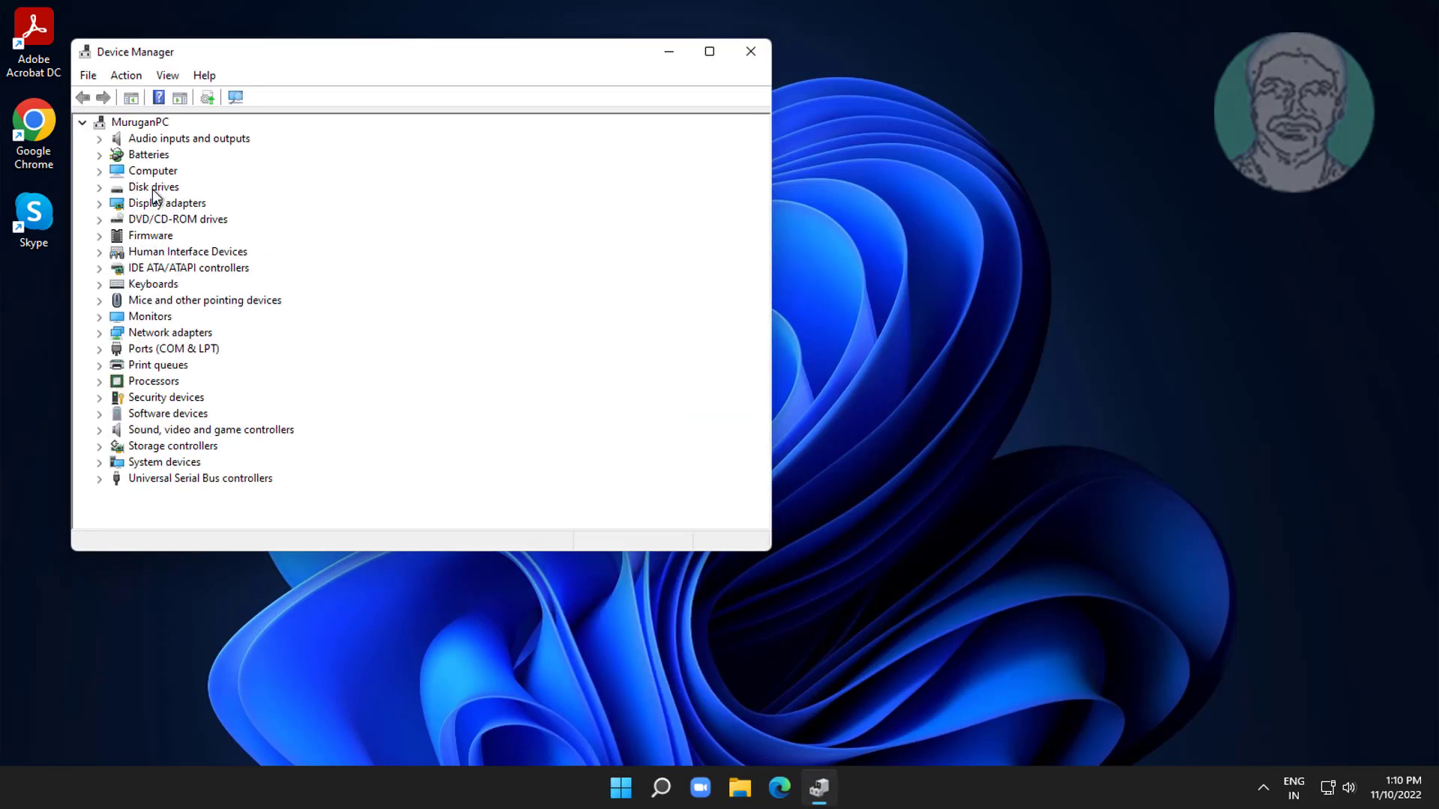
left_click(158, 203)
left_click(98, 203)
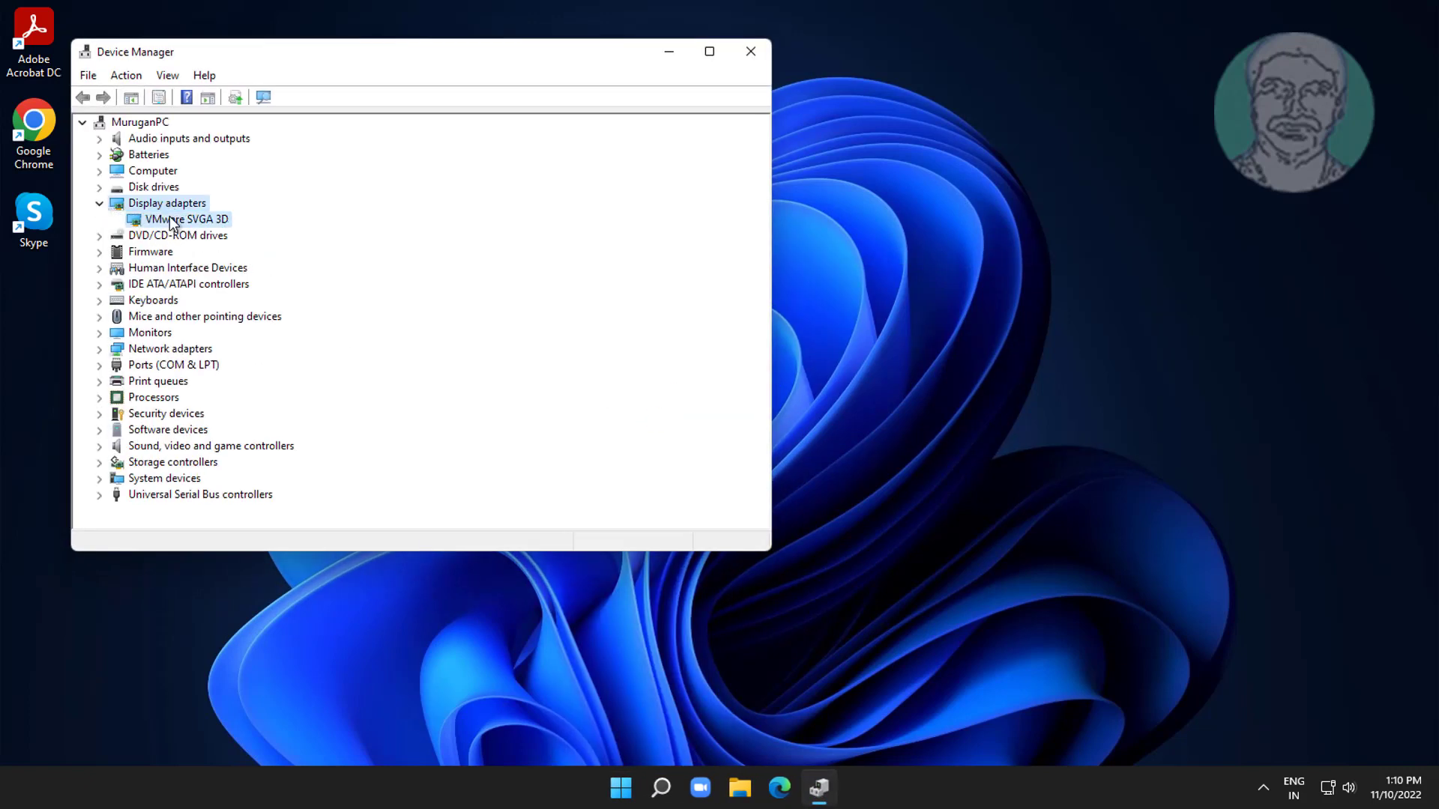
Step: Reinstall the VMware SVGA 3D driver from the compatible-driver list and close the wizard
left_click(173, 221)
right_click(216, 221)
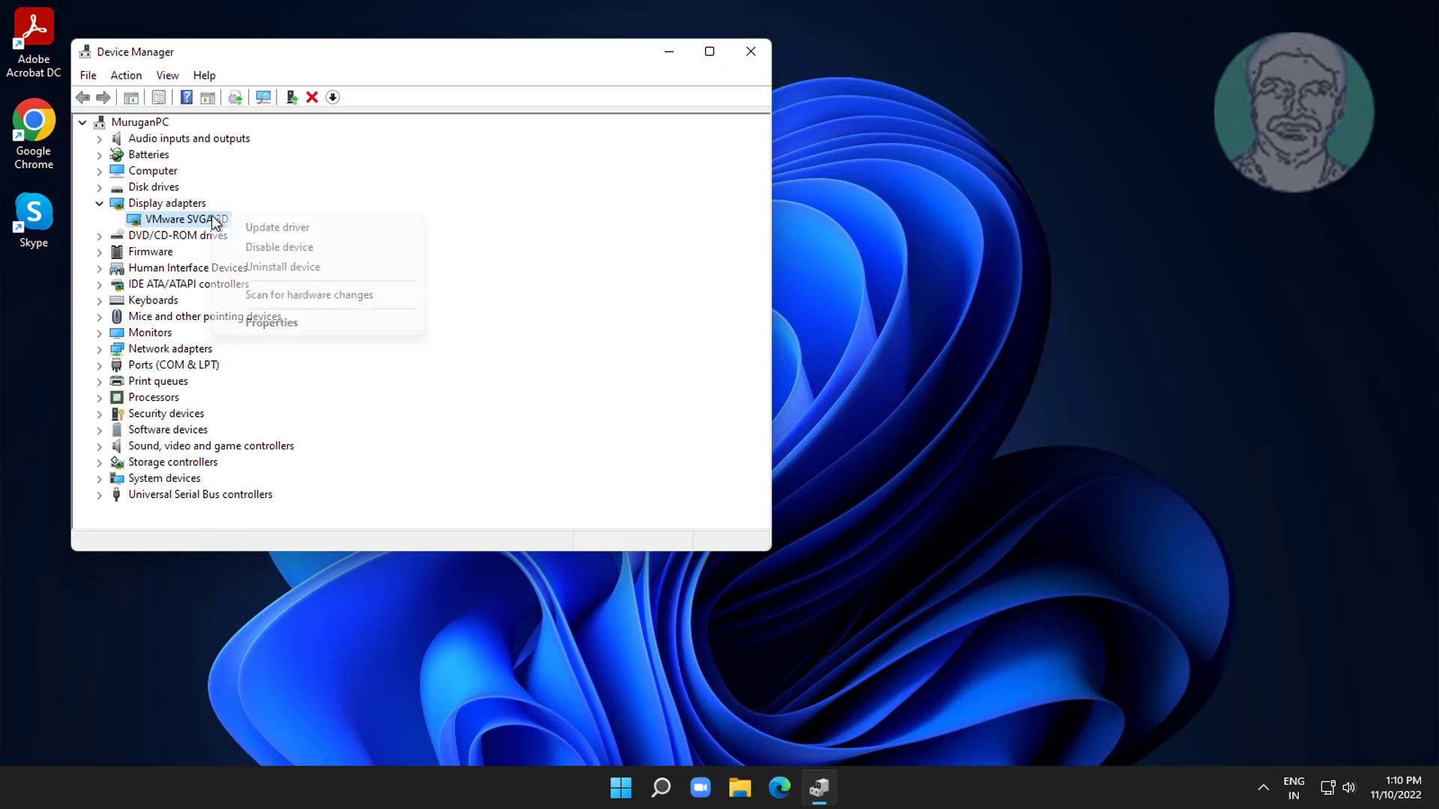
left_click(314, 226)
left_click(439, 359)
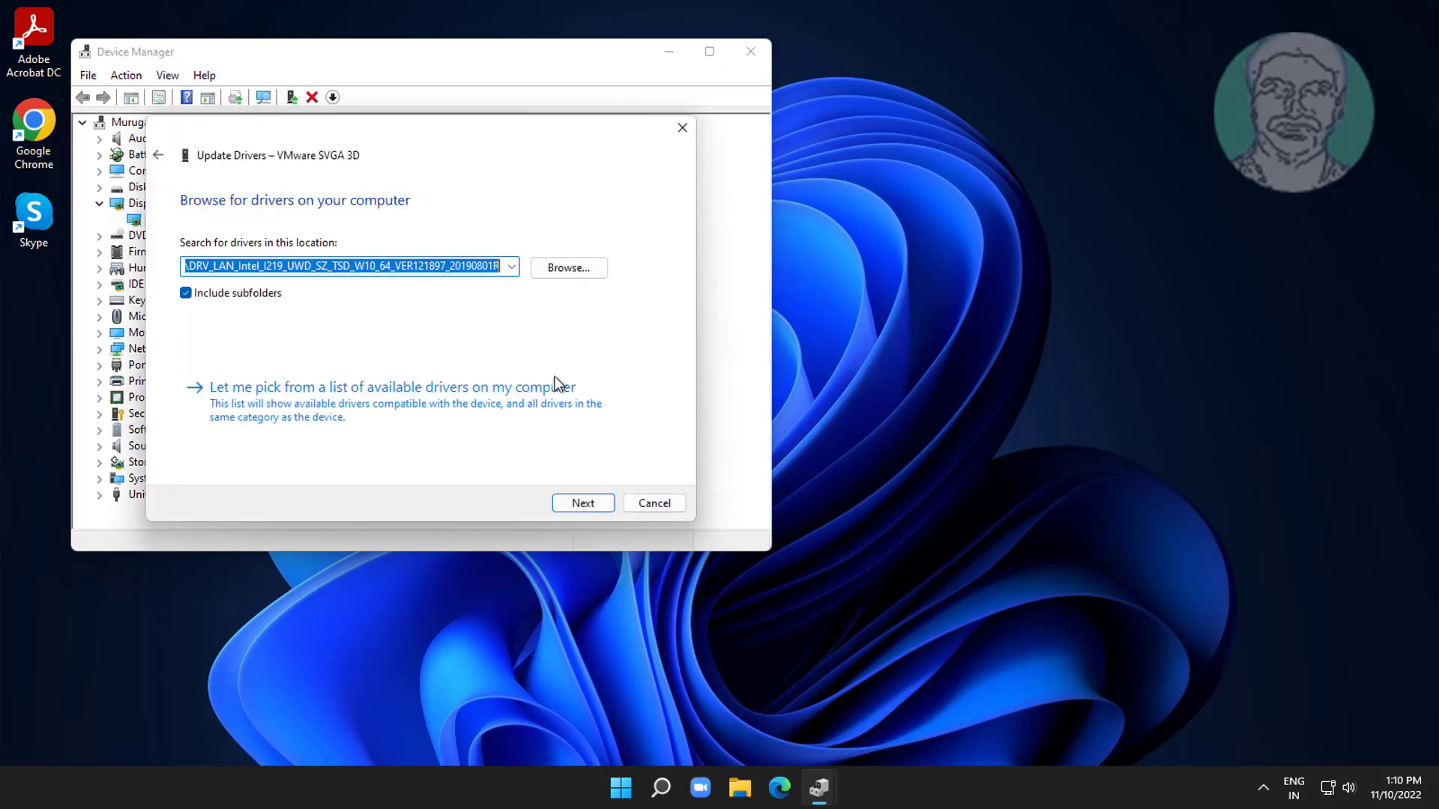
left_click(436, 399)
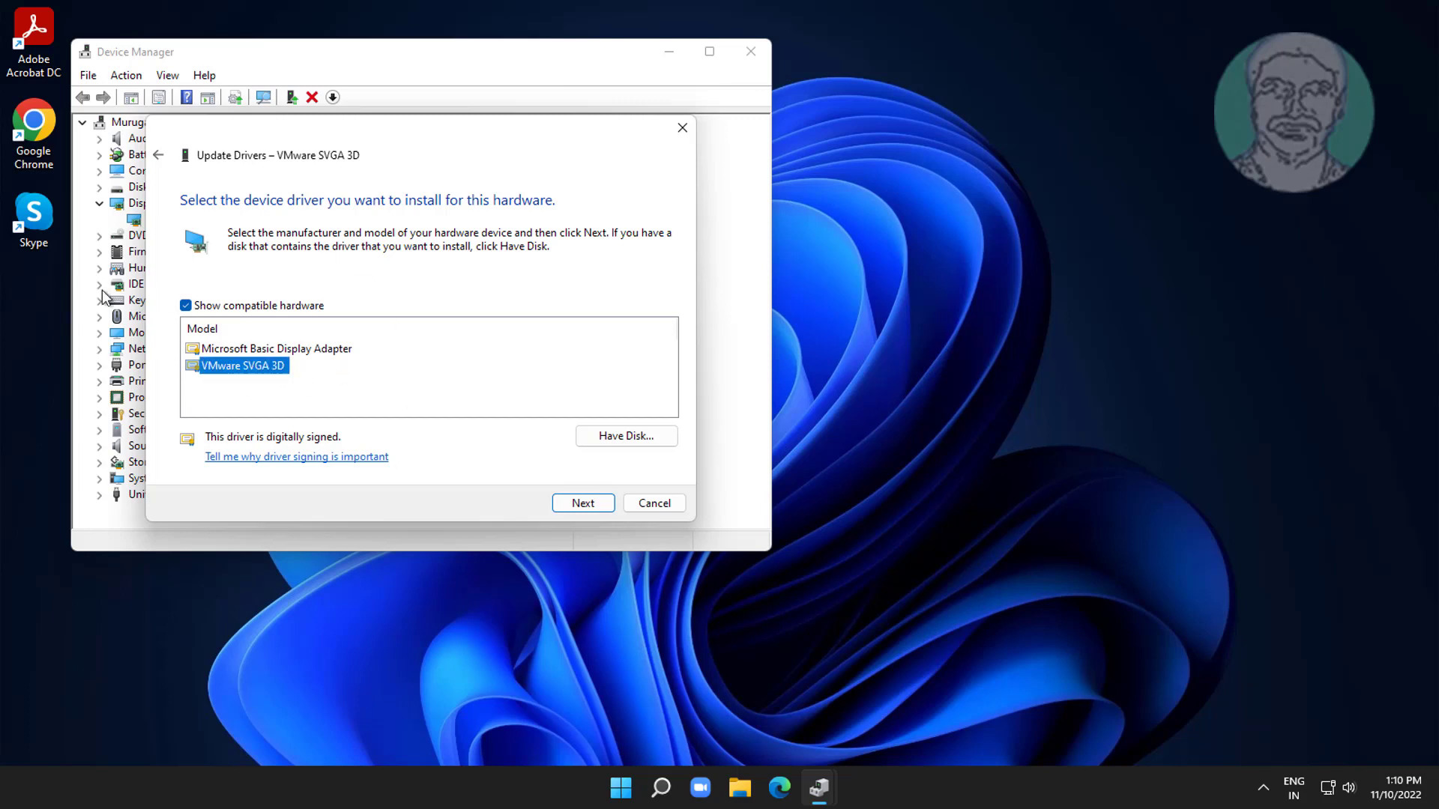
left_click(610, 502)
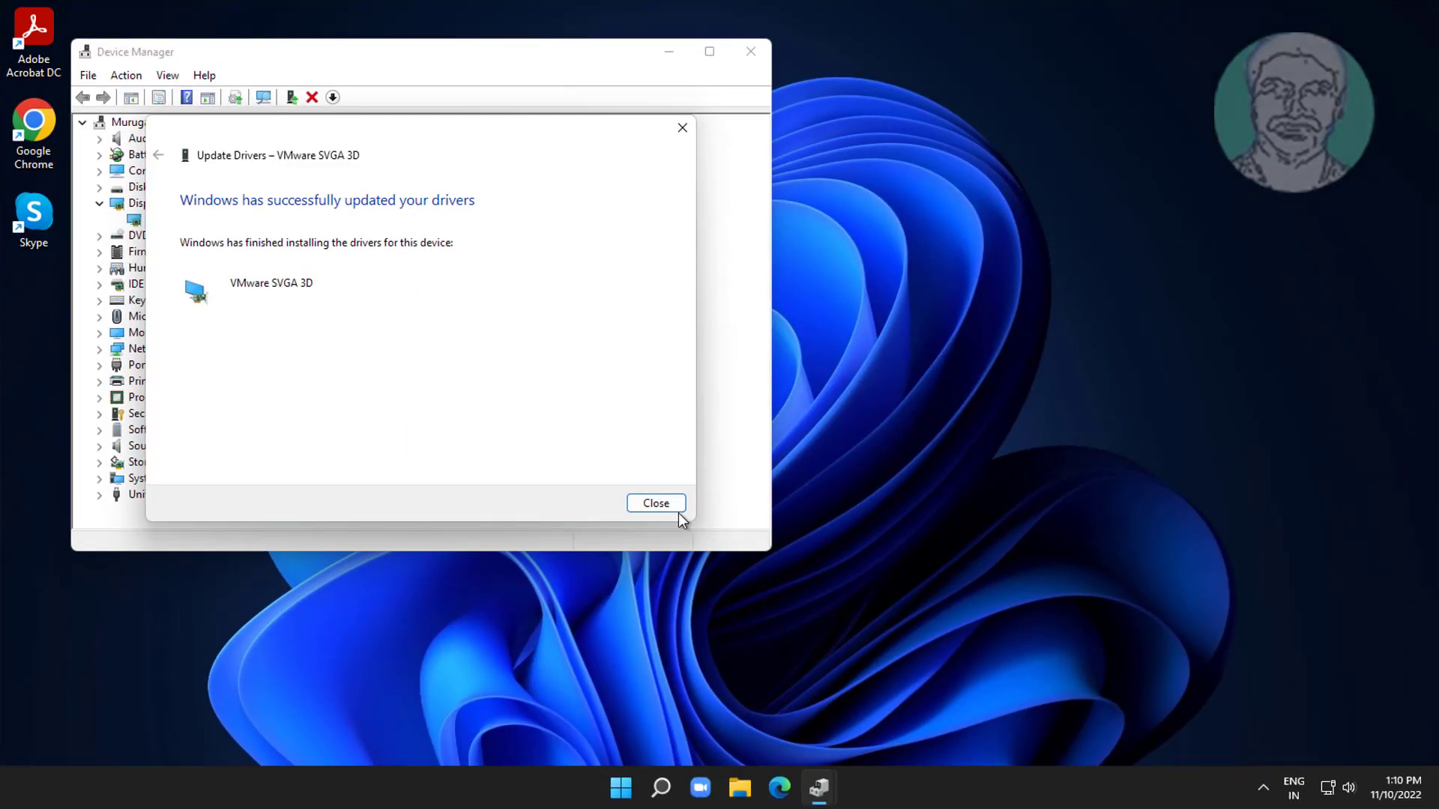
left_click(661, 500)
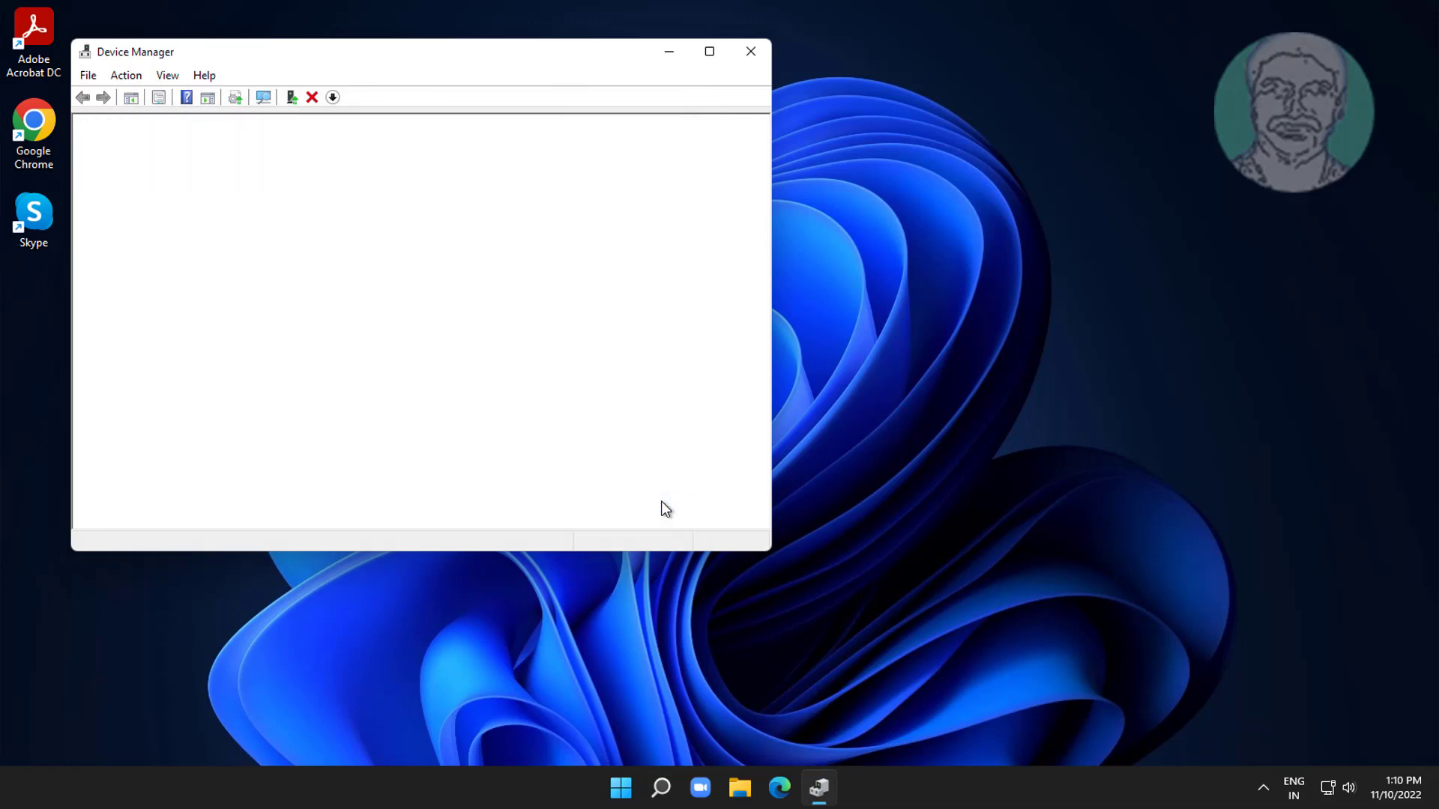
Step: Close Device Manager, then search 'cmd' and run Command Prompt as administrator, approving UAC
left_click(751, 55)
left_click(682, 788)
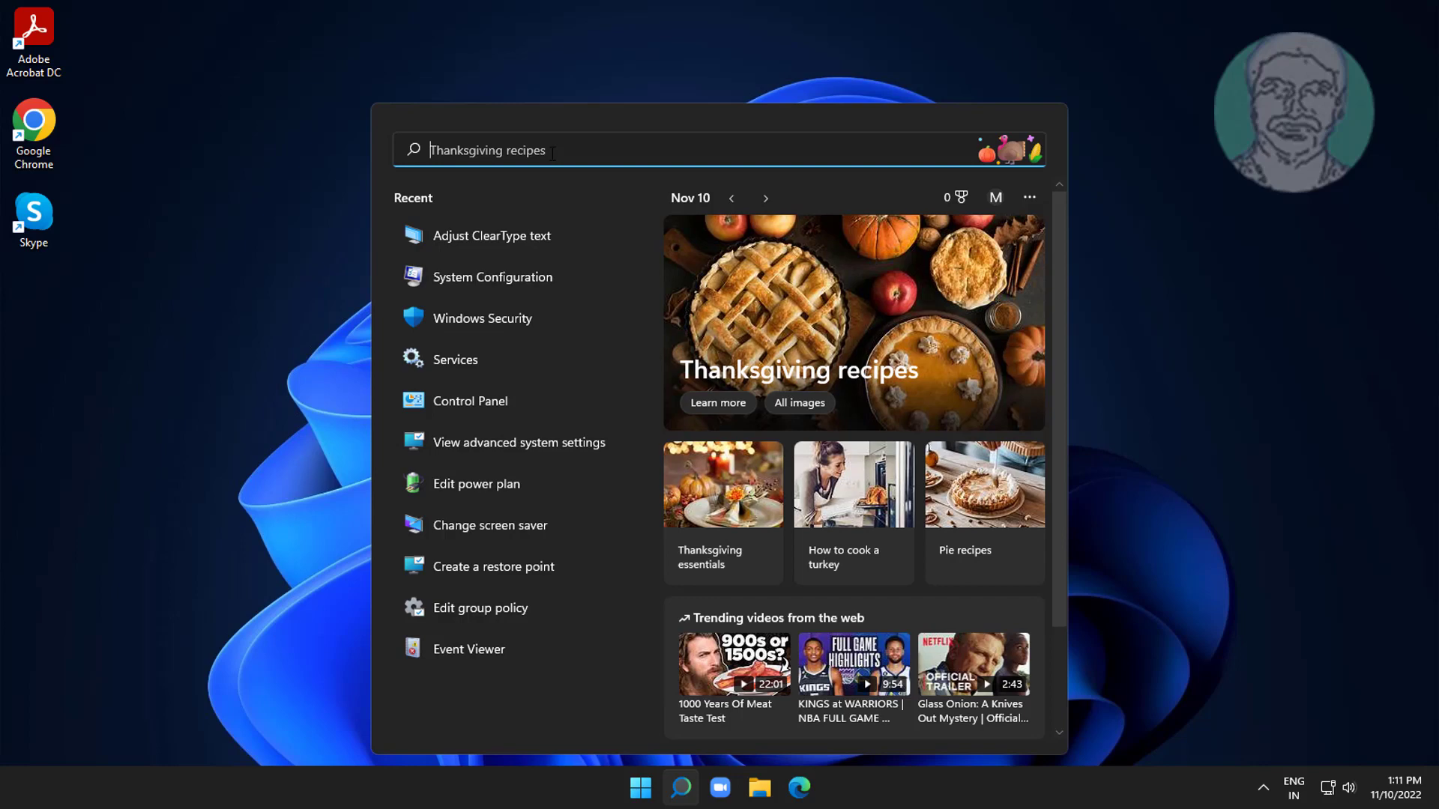
type("cmd")
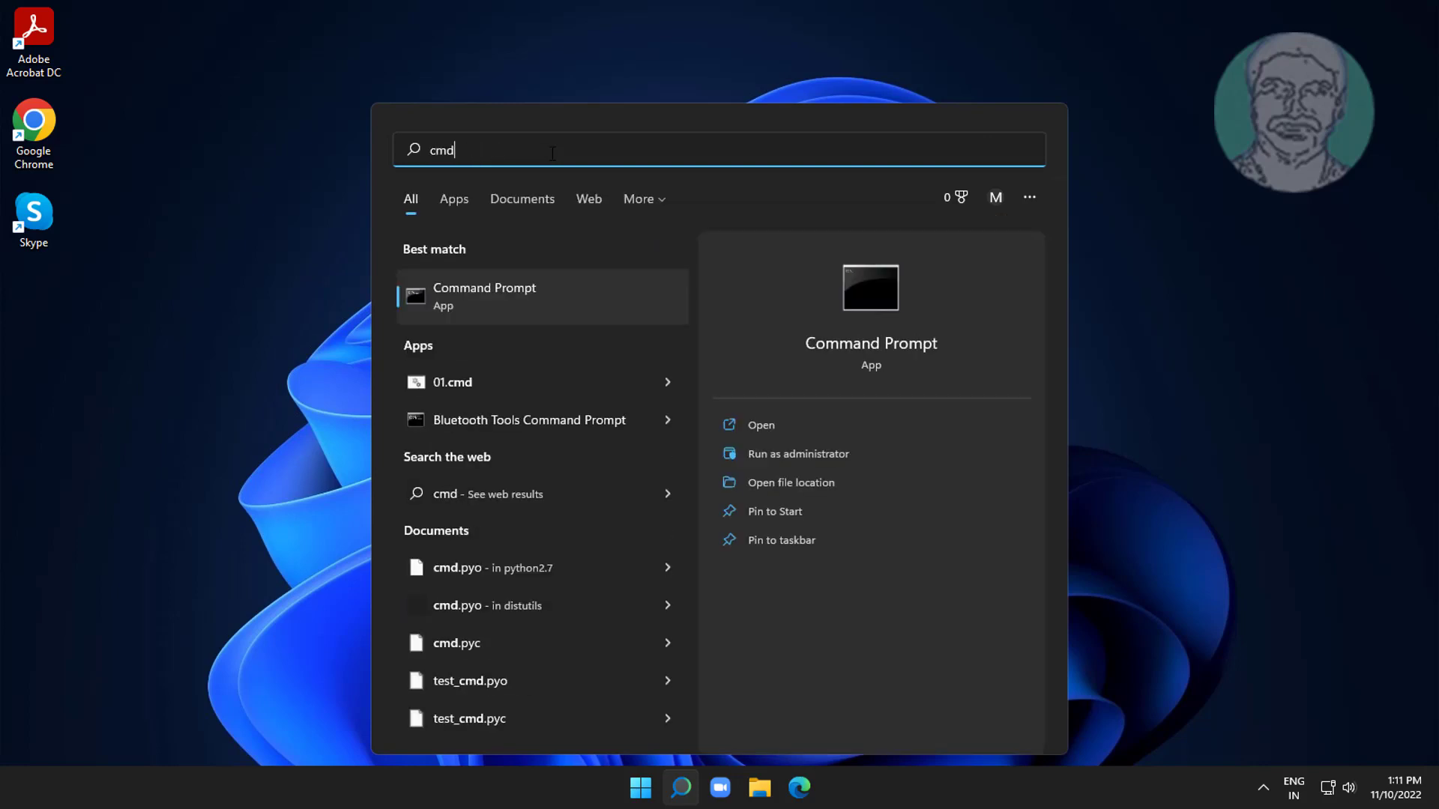
right_click(539, 290)
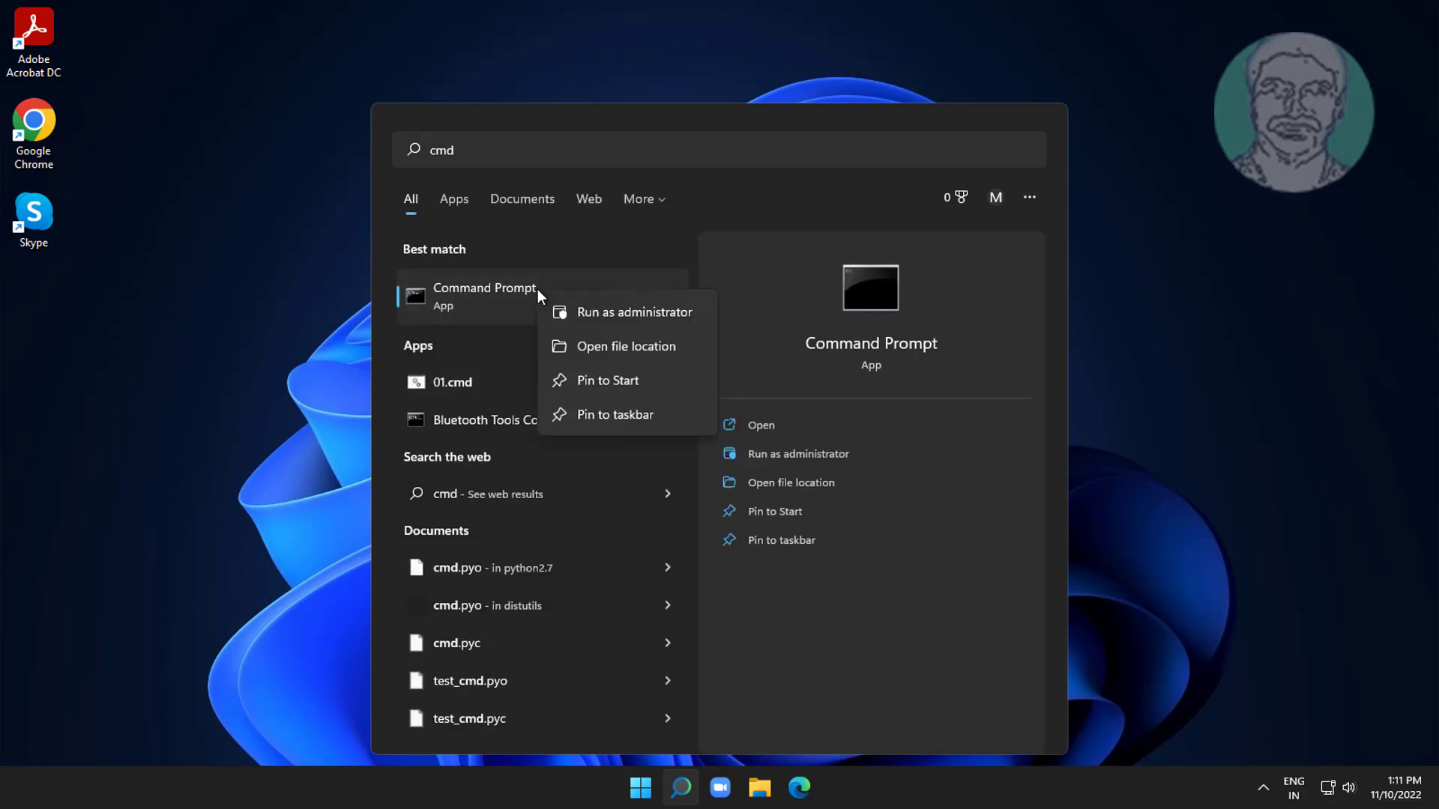
left_click(579, 311)
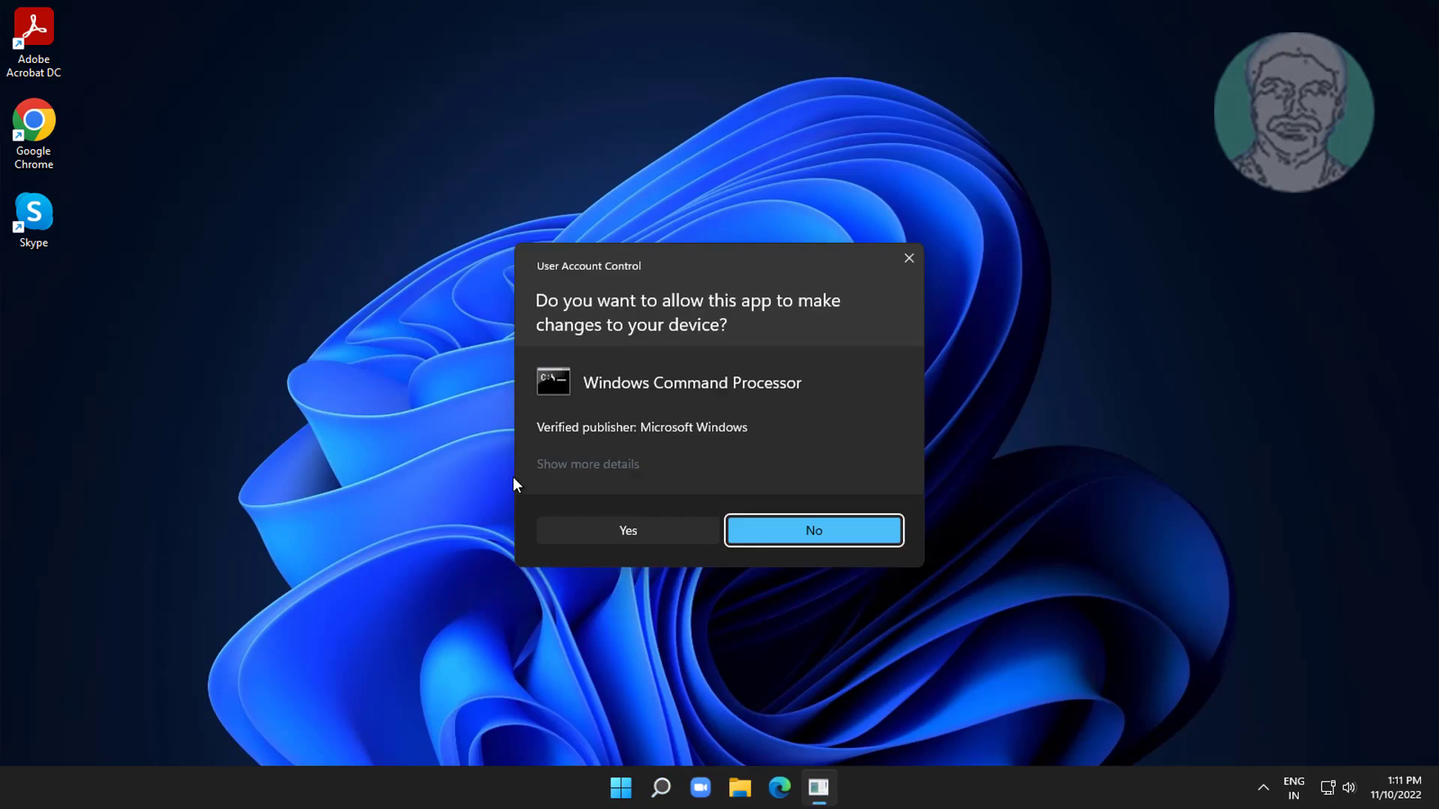
left_click(633, 532)
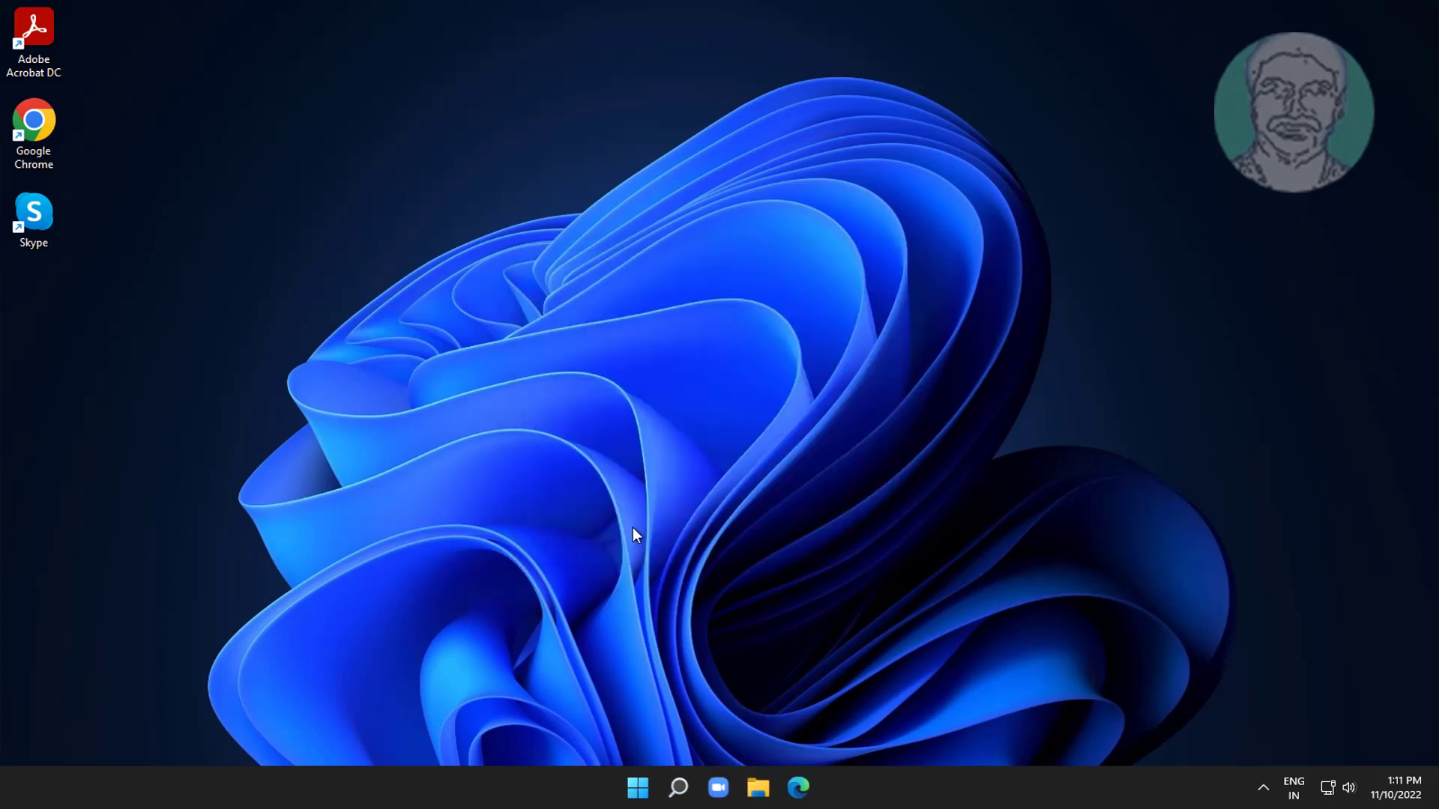
type("sfc")
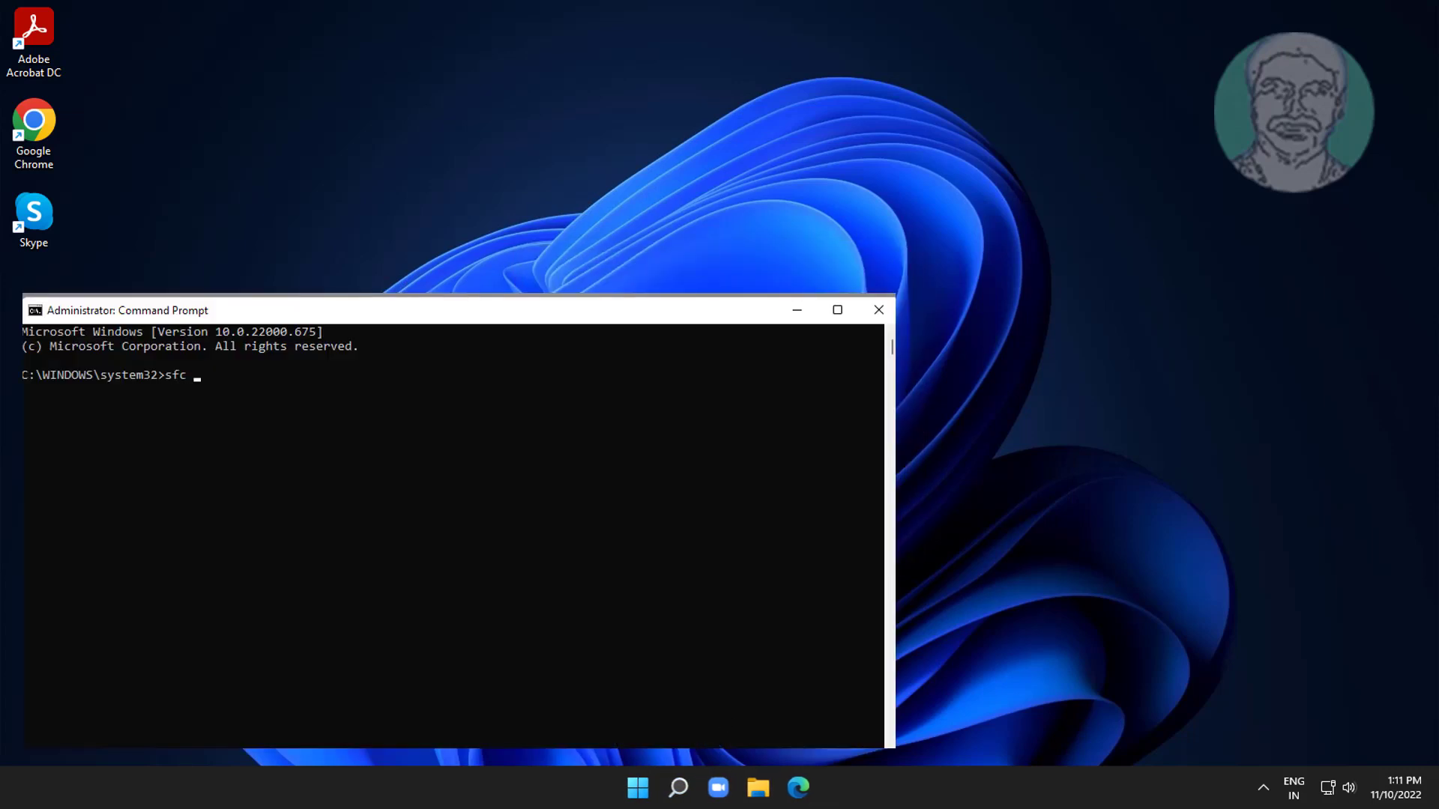
type(" /scanno")
type("w")
Step: Run sfc /scannow until it reaches 100% and repairs the corrupt files
key("Return")
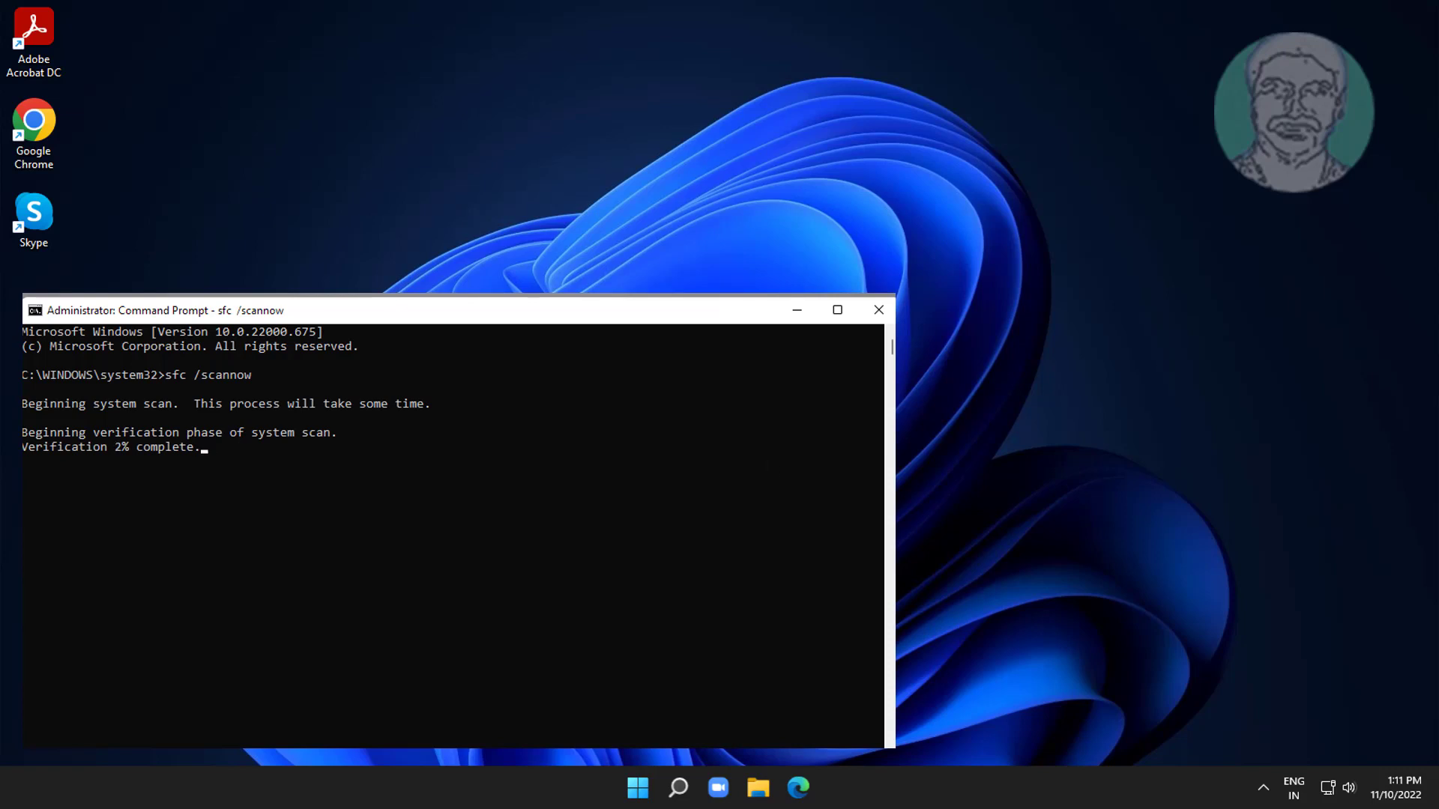
key("Escape")
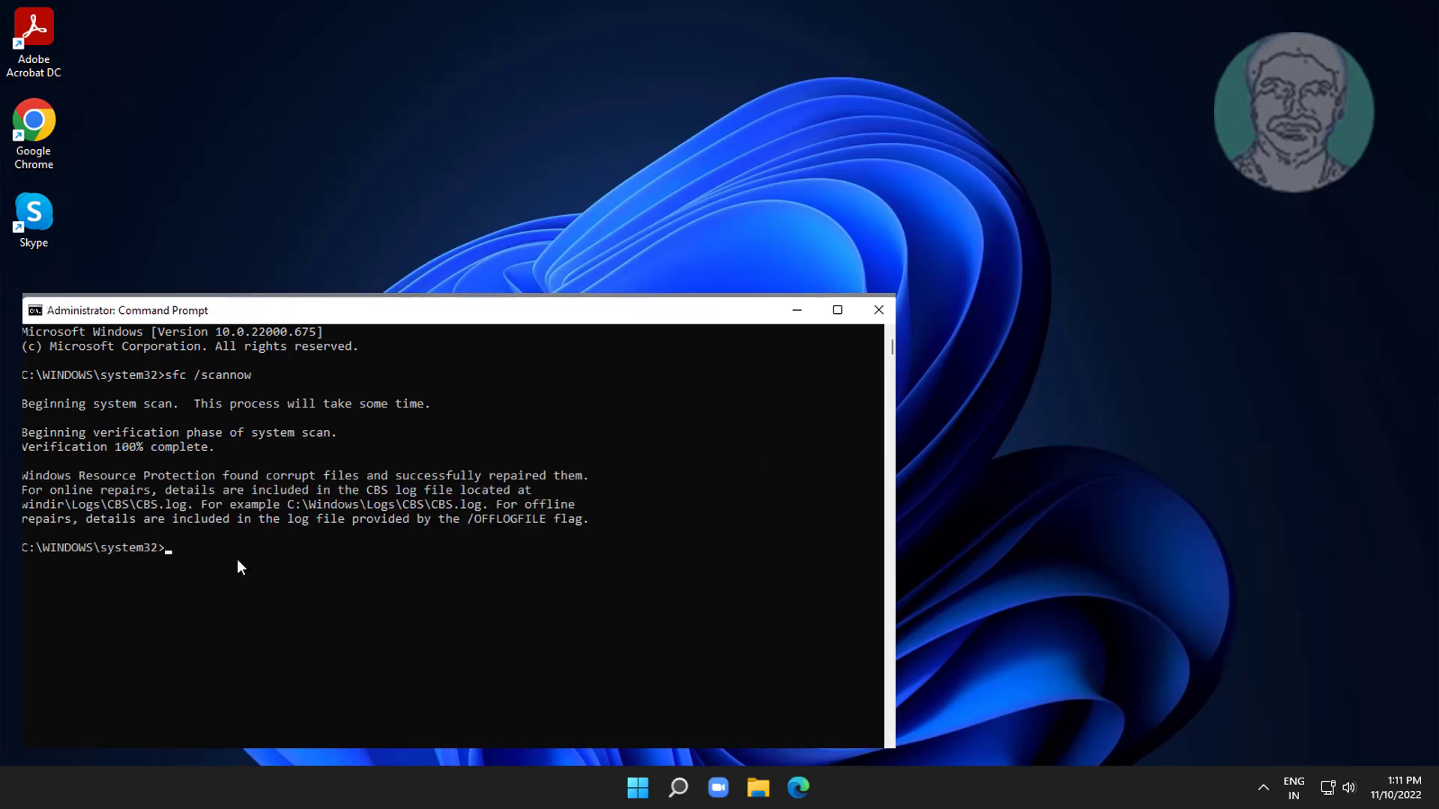
left_click(191, 552)
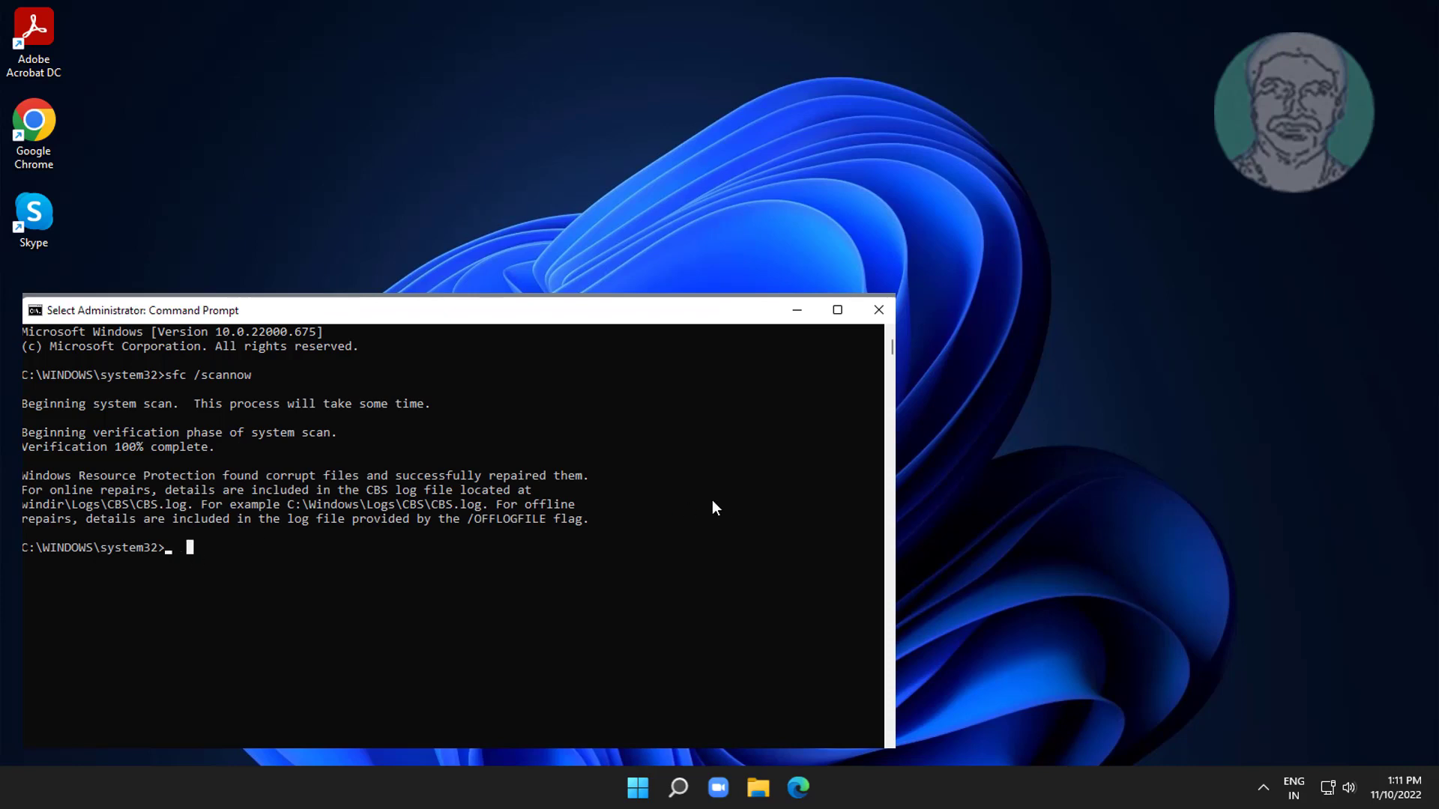
Step: Run dism /online /cleanup-image /restorehealth to completion, then exit Command Prompt
key("Escape")
type("d")
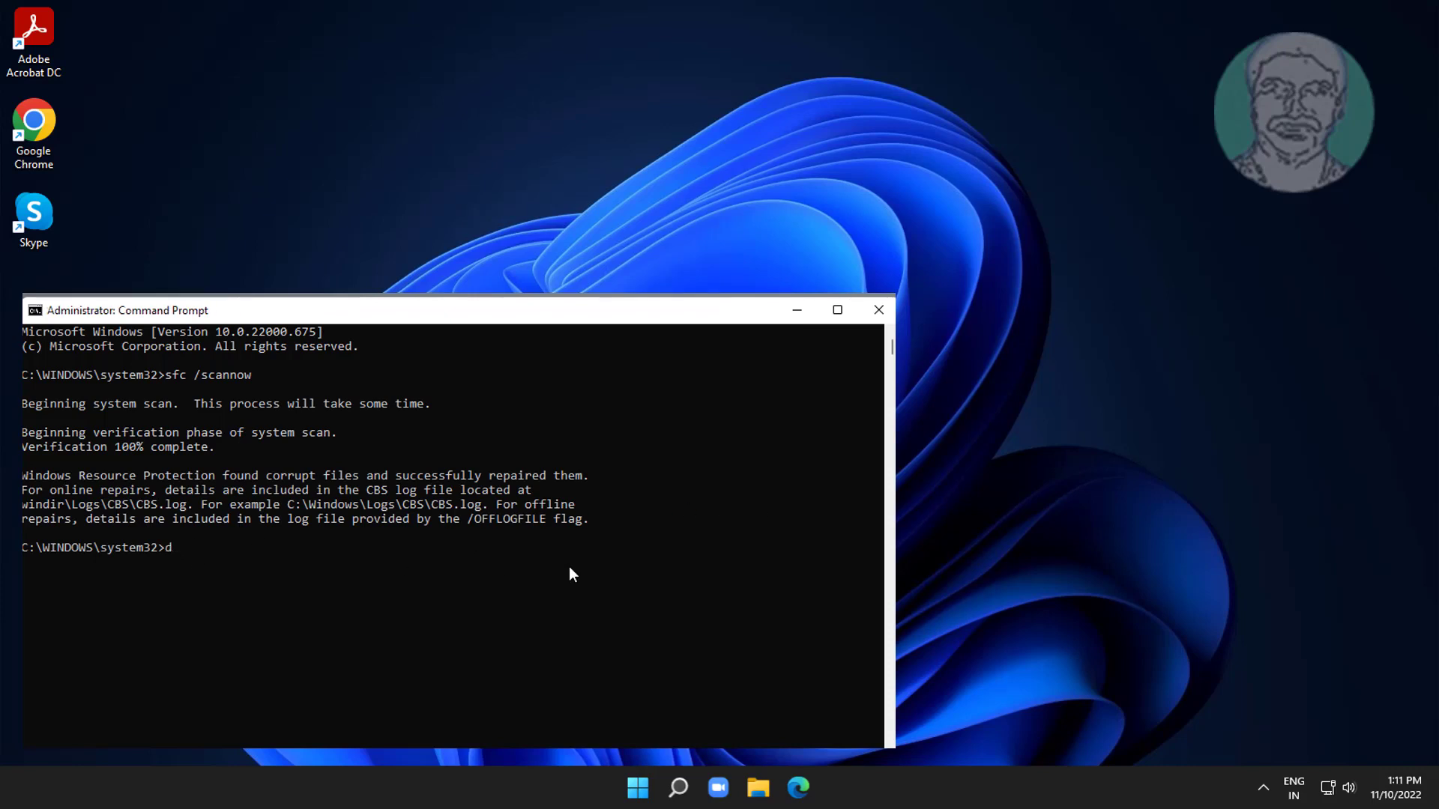
type("ism /on")
type("line /cle")
type("anup-i")
type("mage /res")
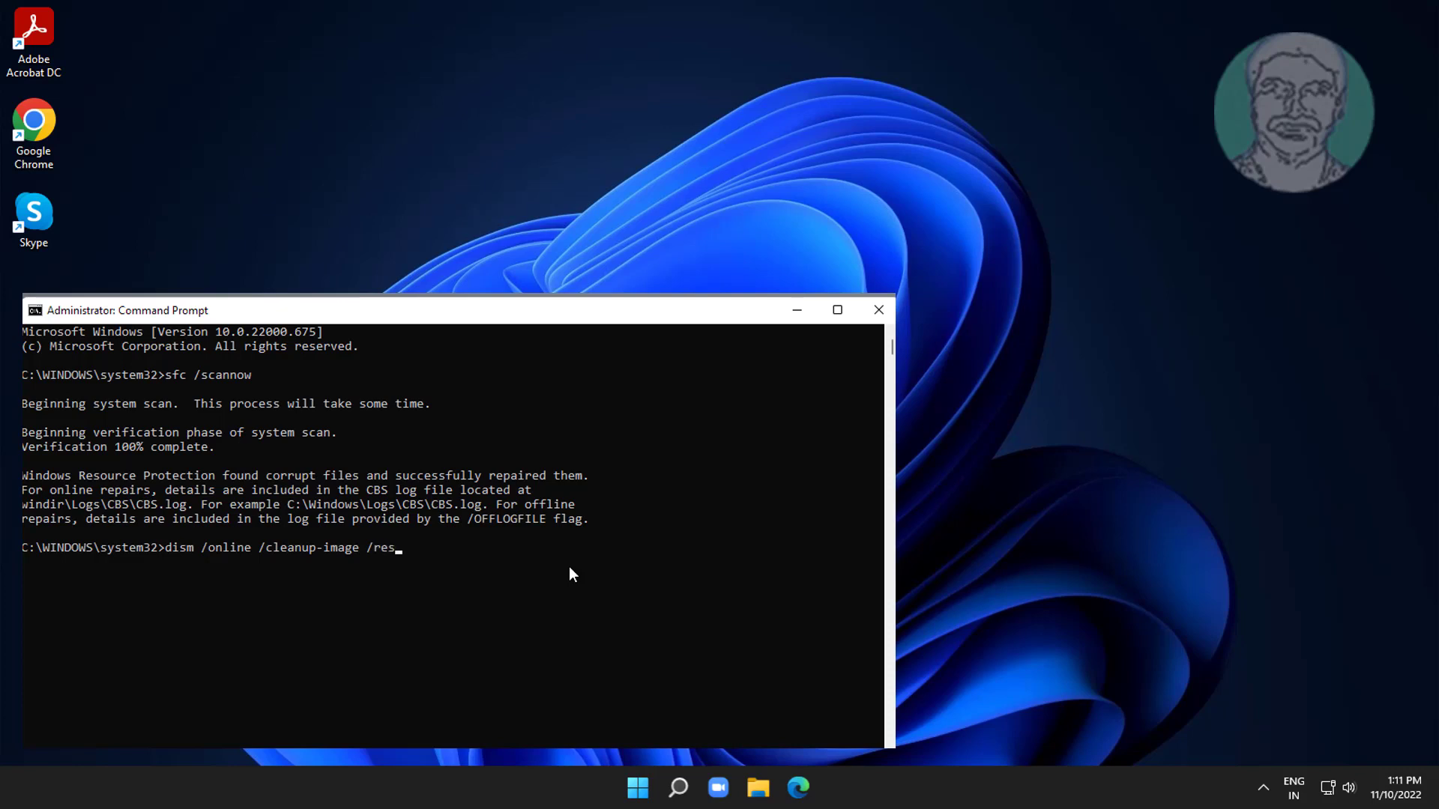
type("torehealth")
key("Return")
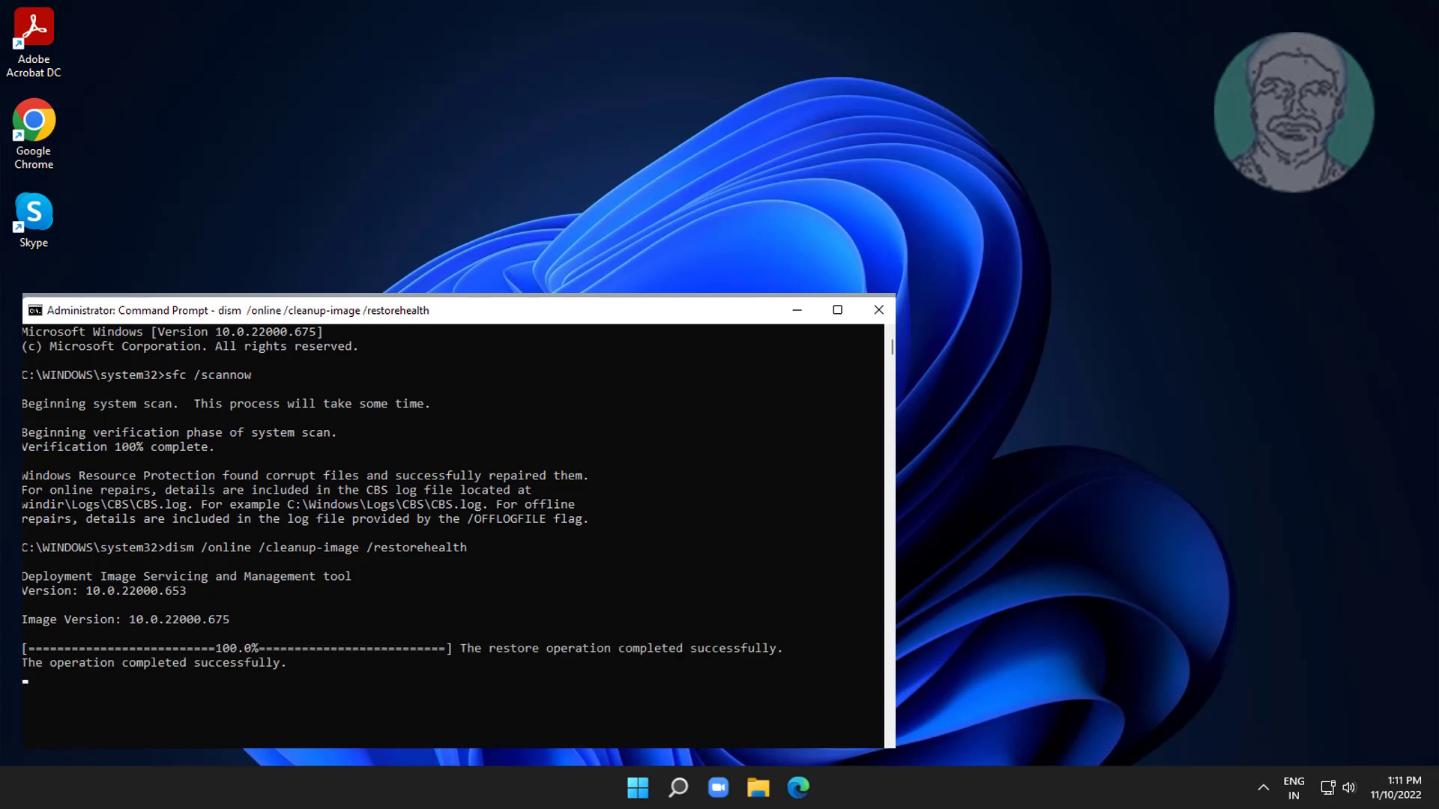
left_click(224, 700)
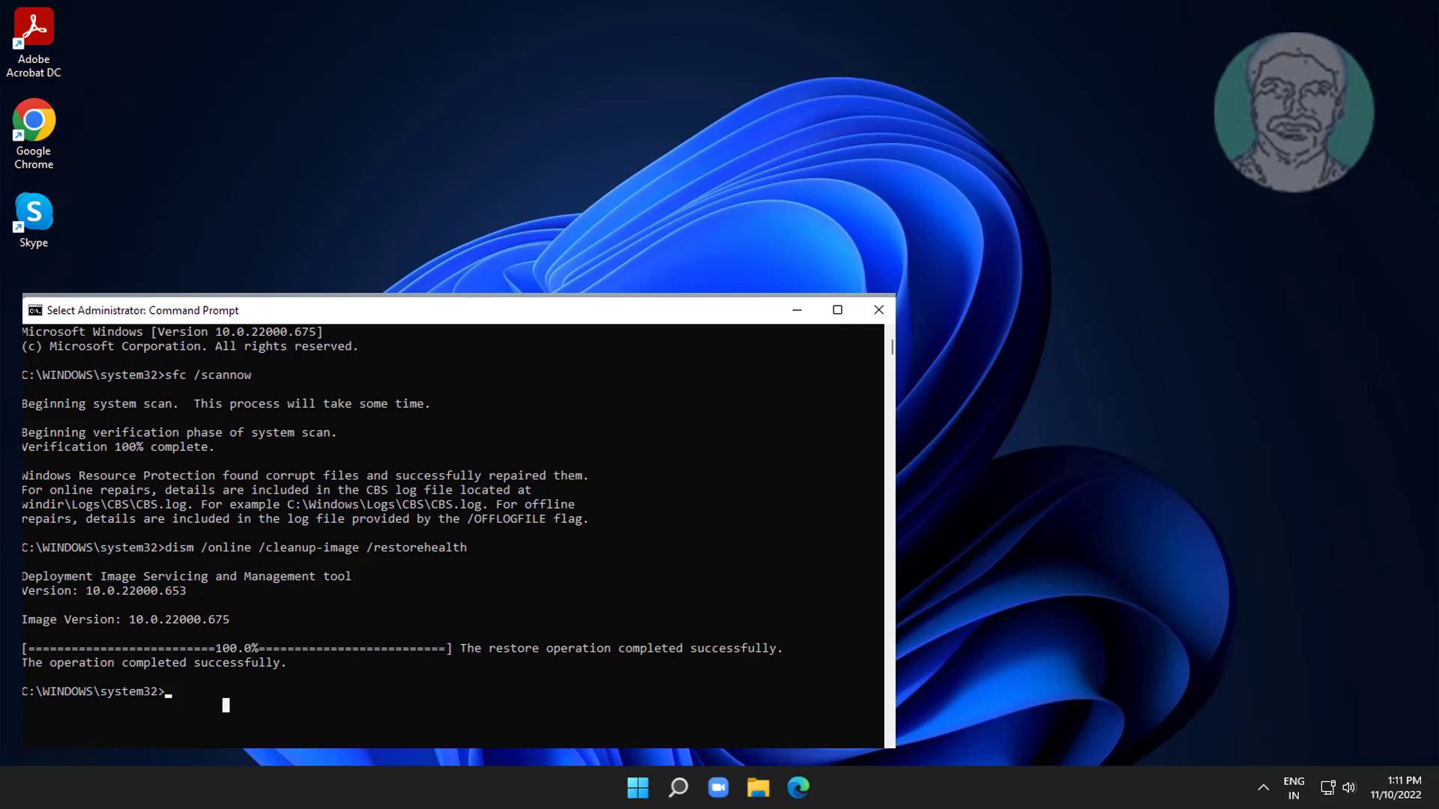
type("exit")
key("Return")
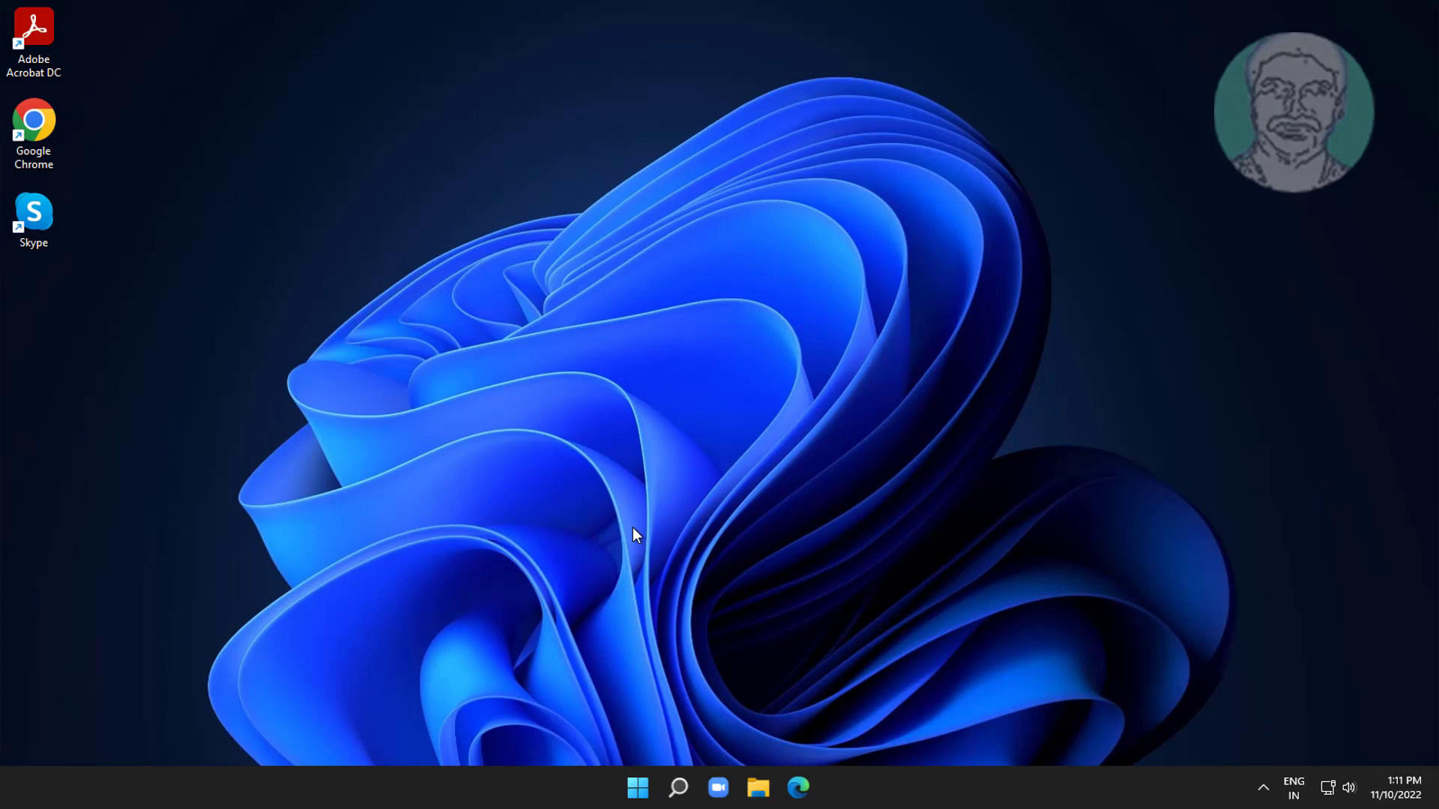
Step: Open the Start menu from the taskbar
left_click(638, 787)
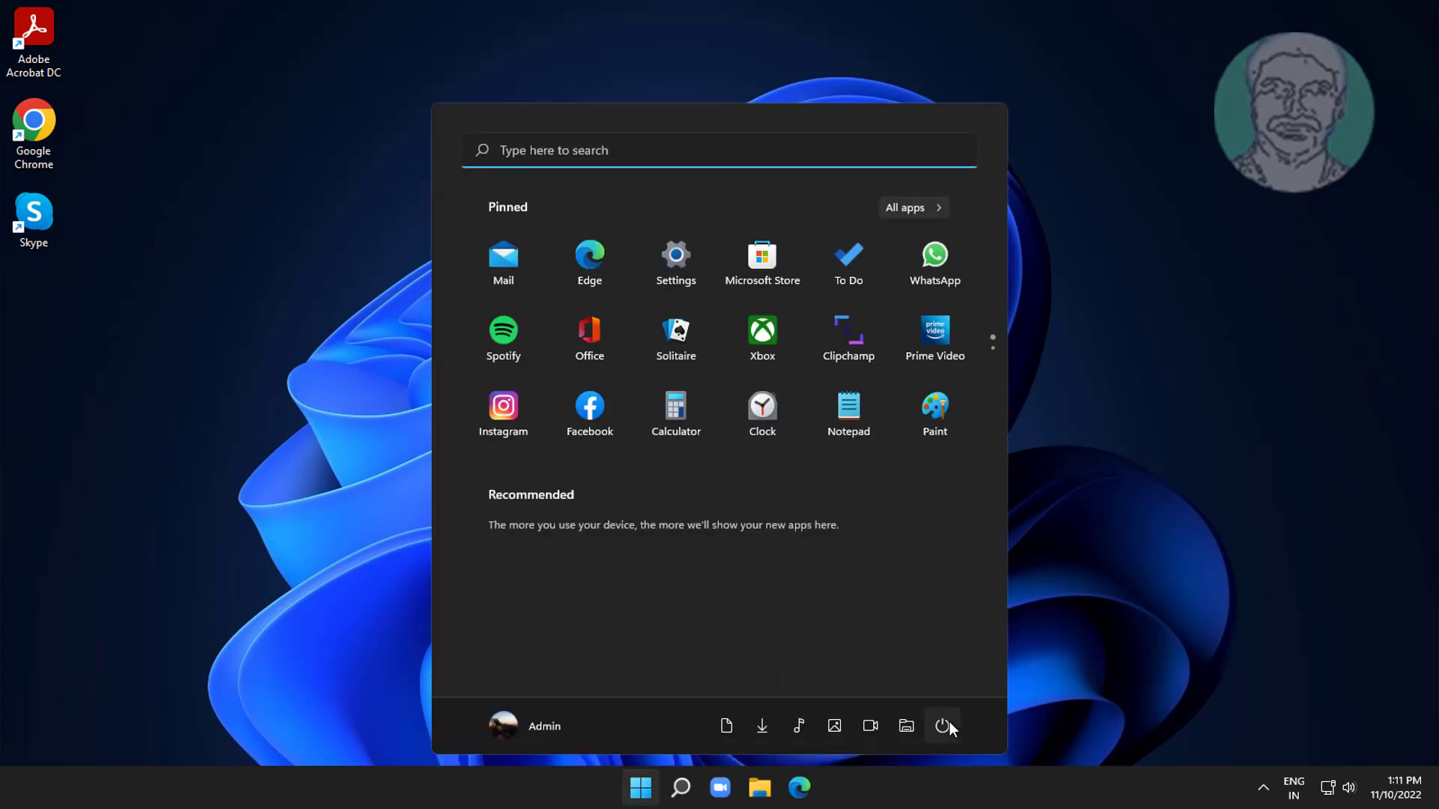